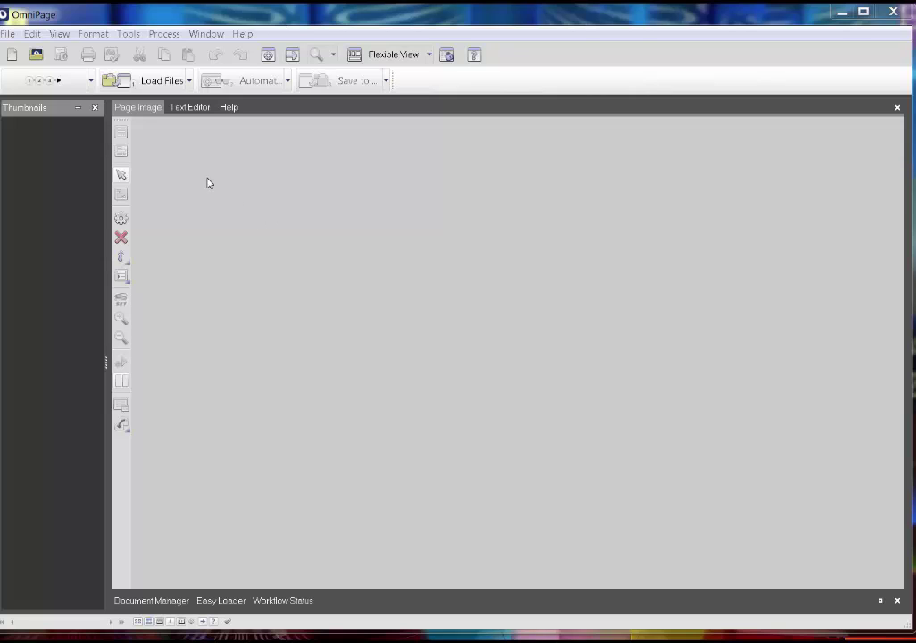
# Create a new untitled document and open the Load Files dialog on the Desktop folder.
pyautogui.click(7, 35)
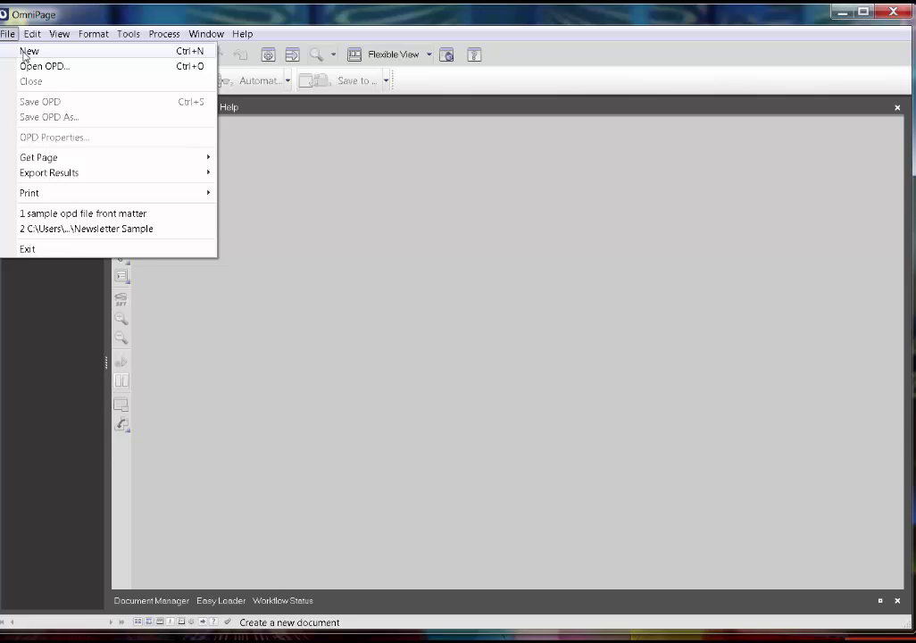
pyautogui.click(24, 52)
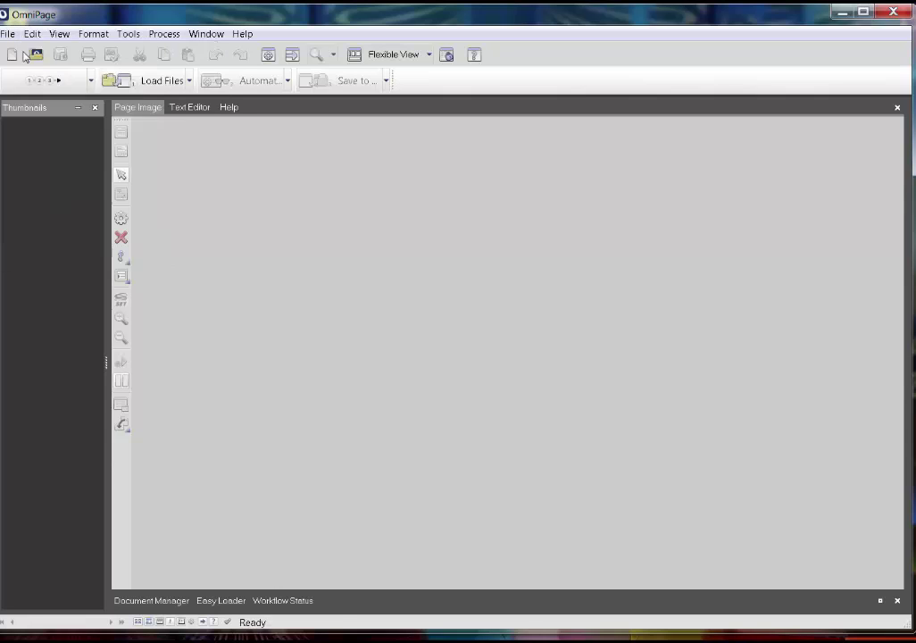
pyautogui.click(155, 81)
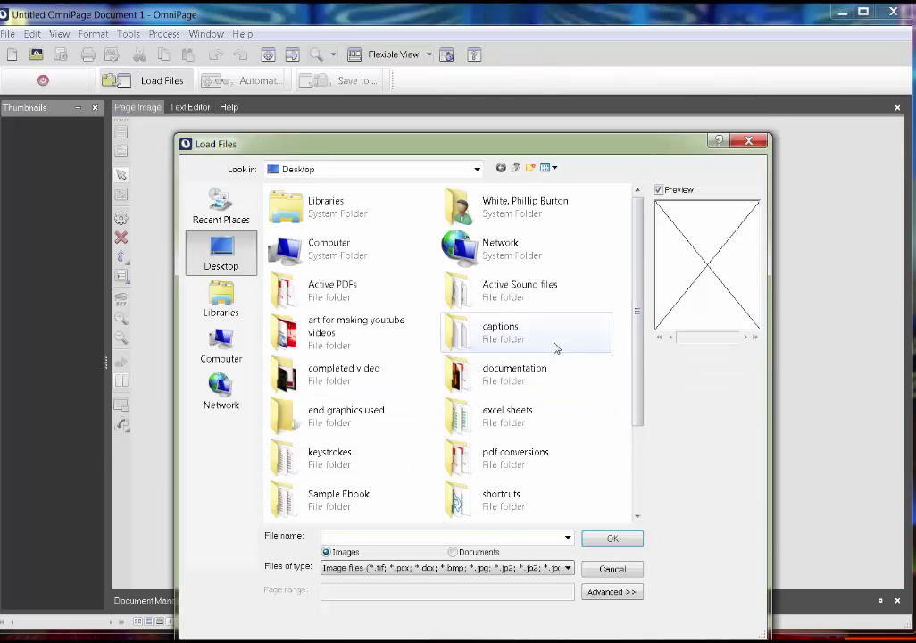
# Load the PDF 'interlibrary loan without accessible text' from the pdf conversions folder.
pyautogui.moveTo(639, 310); pyautogui.dragTo(623, 474)
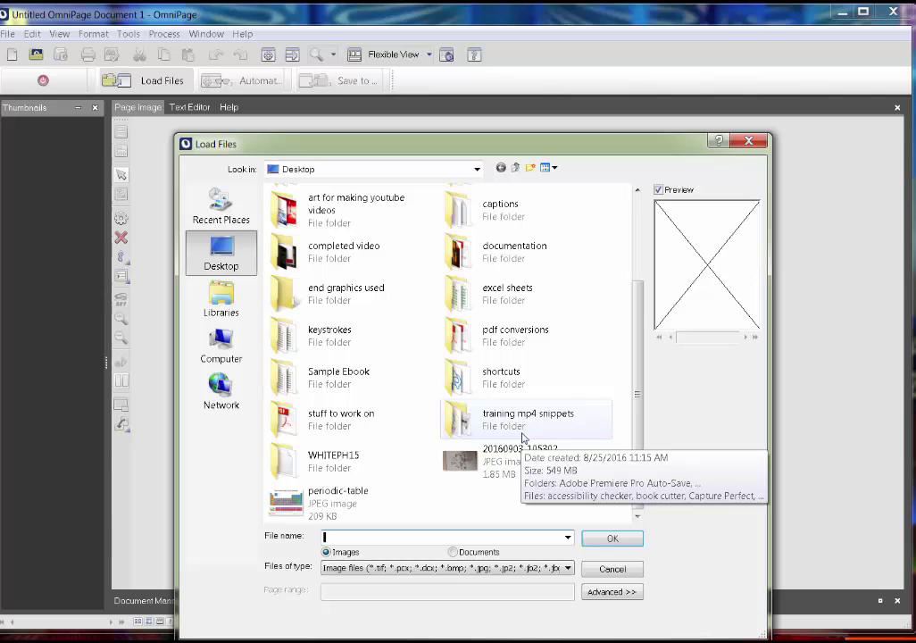
pyautogui.doubleClick(465, 338)
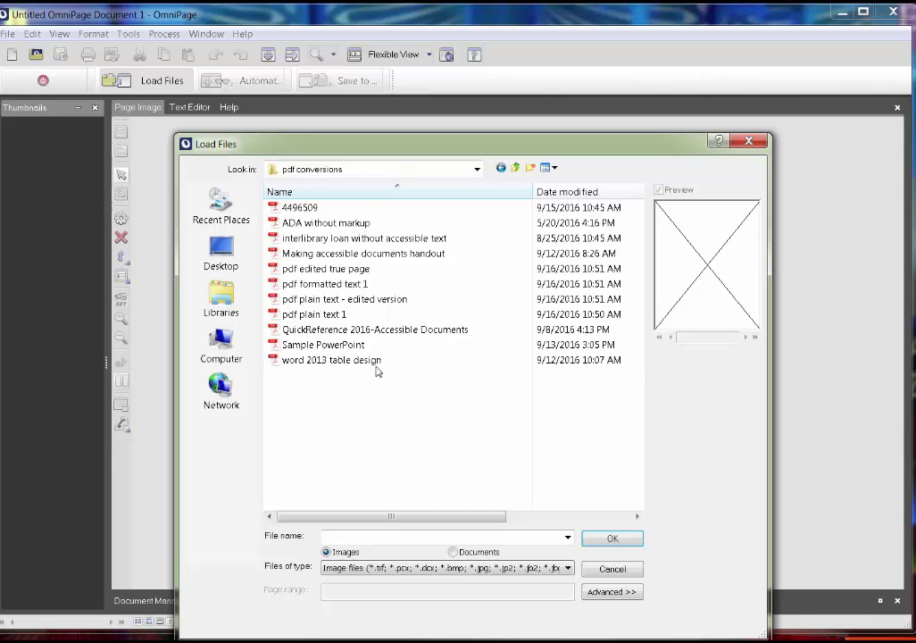
pyautogui.click(345, 241)
pyautogui.doubleClick(345, 242)
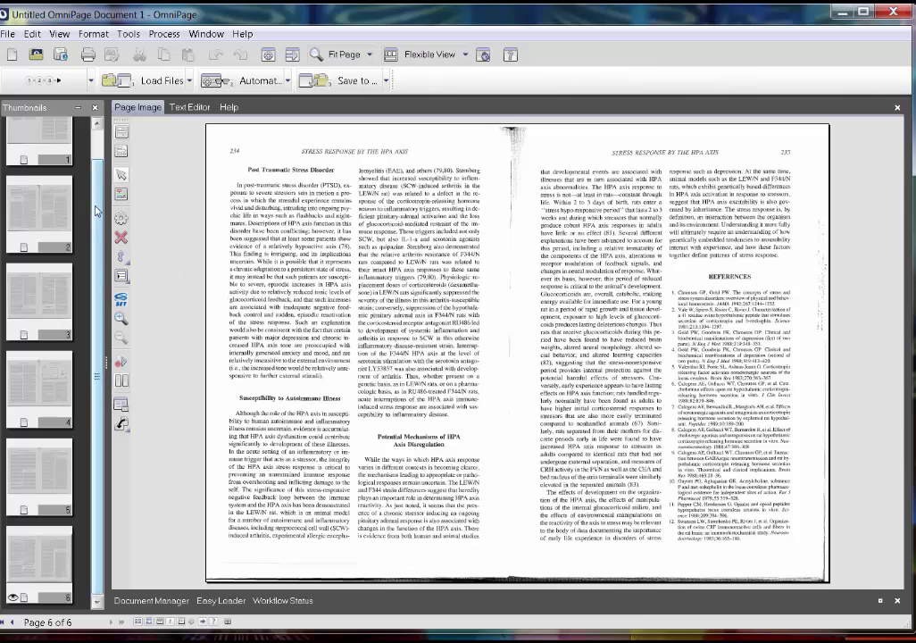
# Select all six page thumbnails with Ctrl+A and run Automatic OCR on them.
pyautogui.hotkey('ctrl', 'a')
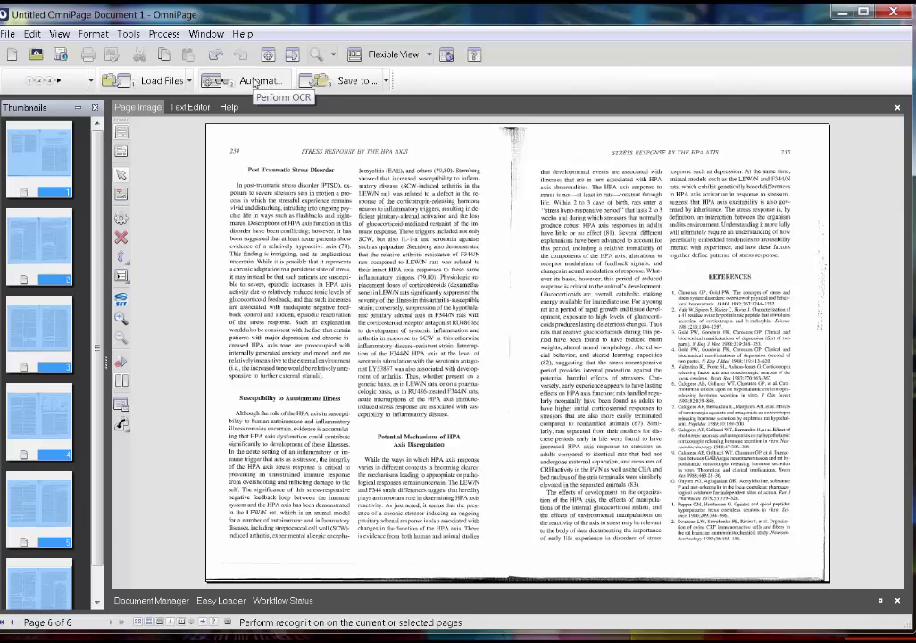
pyautogui.click(256, 82)
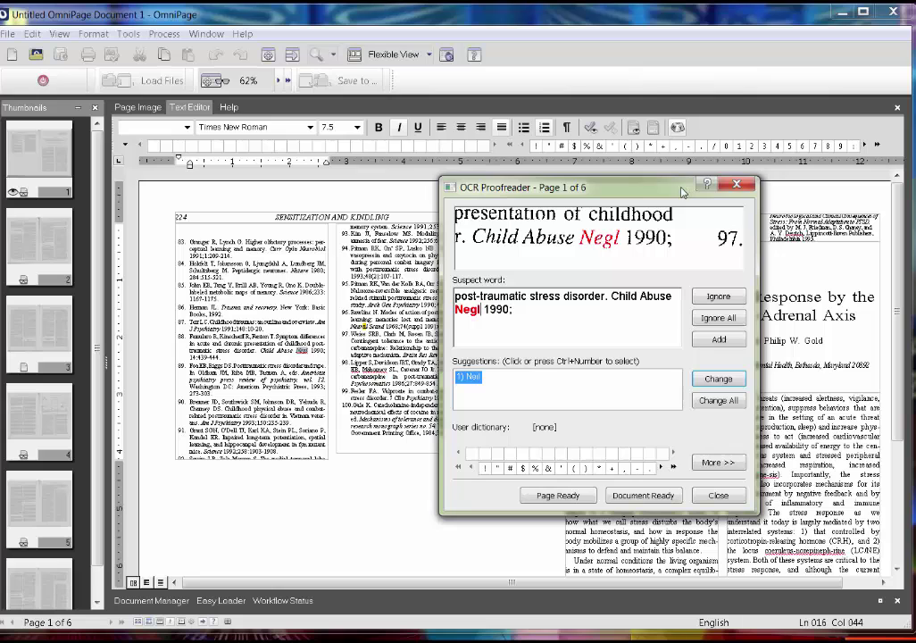
# Close the OCR Proofreader once recognition of the six pages finishes.
pyautogui.click(736, 185)
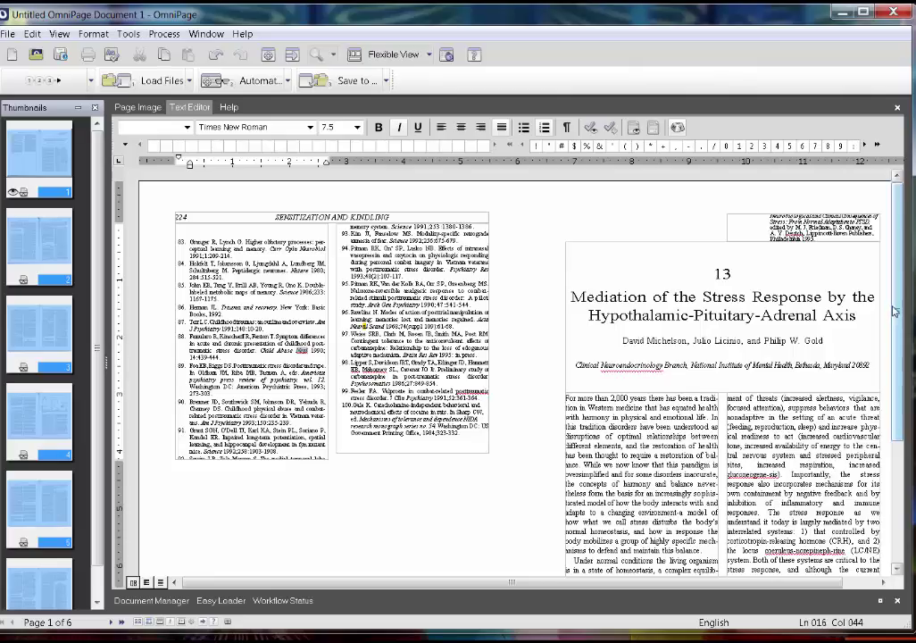
# Scroll through page 1's recognized text in the Text Editor to check it.
pyautogui.scroll(-5, 912, 435)
pyautogui.scroll(5, 912, 435)
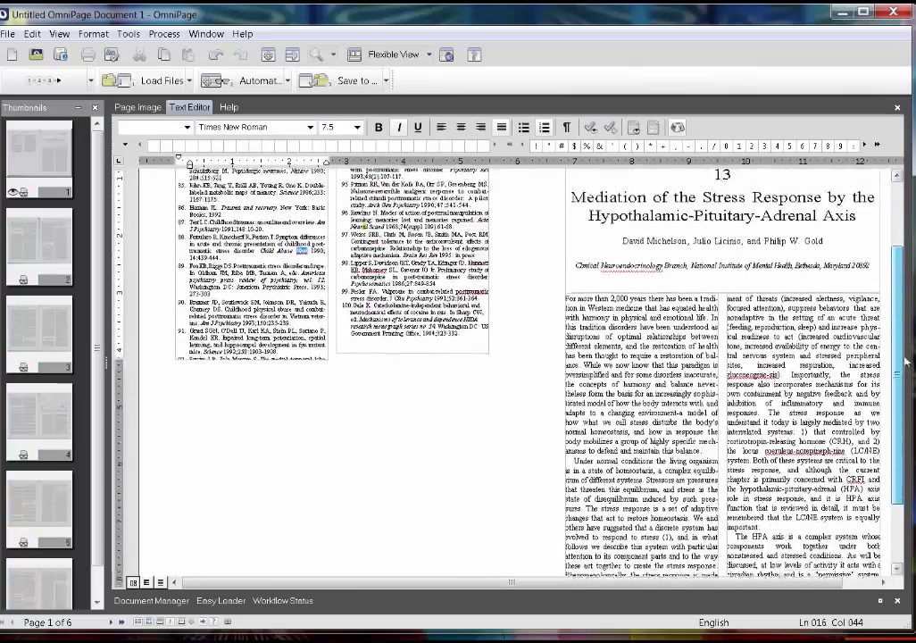
pyautogui.scroll(-2, 905, 384)
pyautogui.scroll(-1, 905, 384)
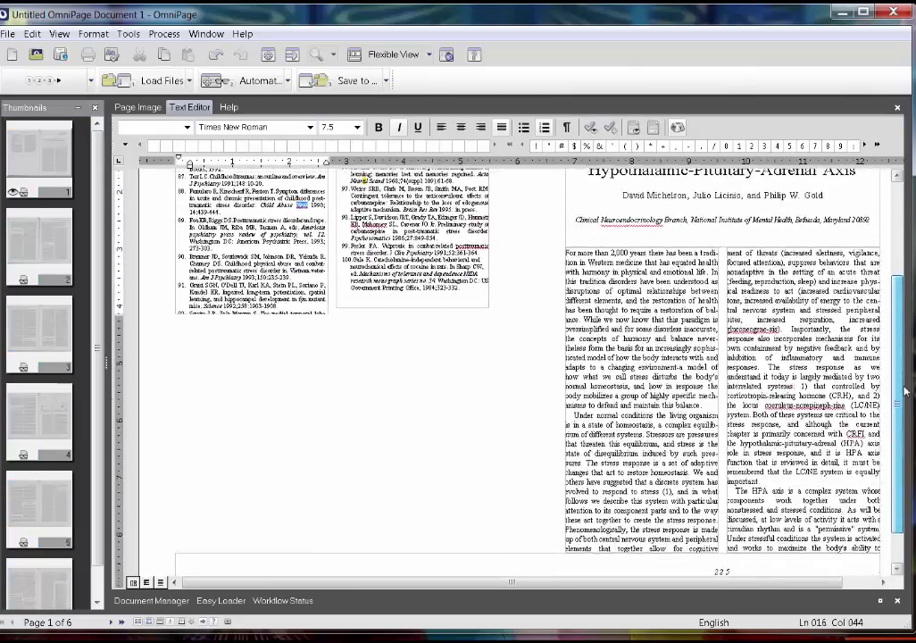
pyautogui.scroll(3, 905, 384)
pyautogui.scroll(-3, 906, 389)
pyautogui.scroll(3, 905, 393)
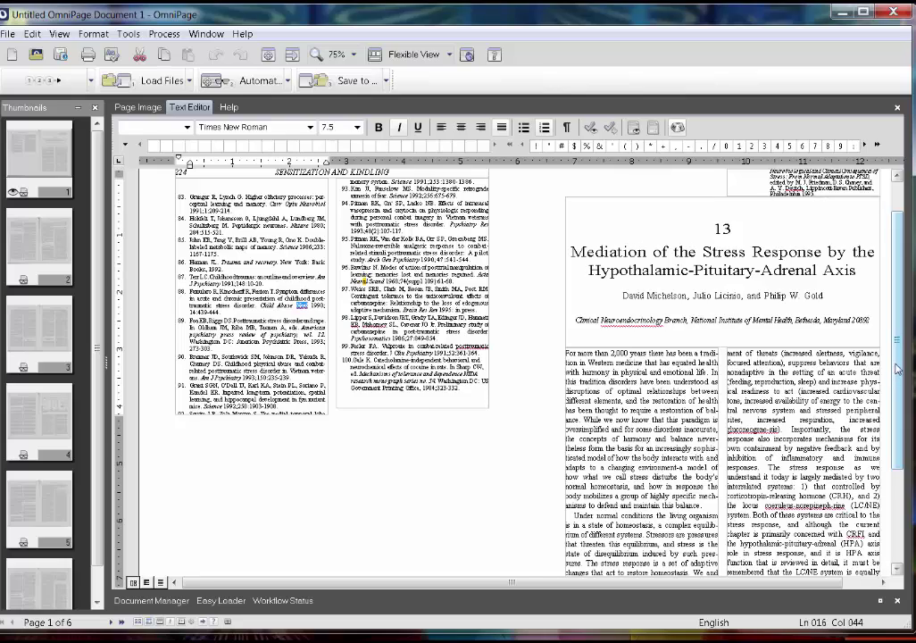
pyautogui.scroll(-1, 897, 366)
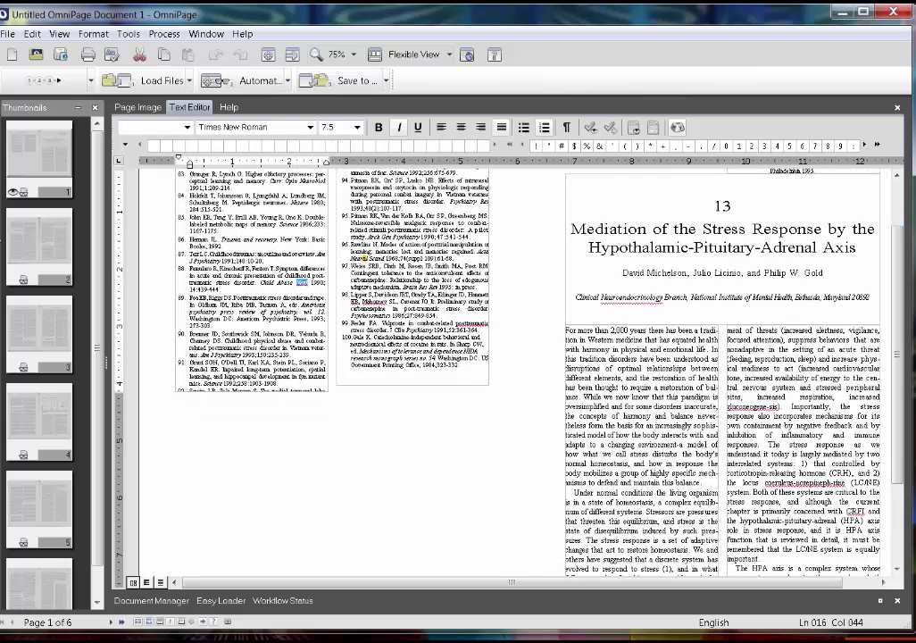
# Review the recognized text of pages 2, 3 and 4, ending on page 4's HPA axis figure.
pyautogui.click(48, 254)
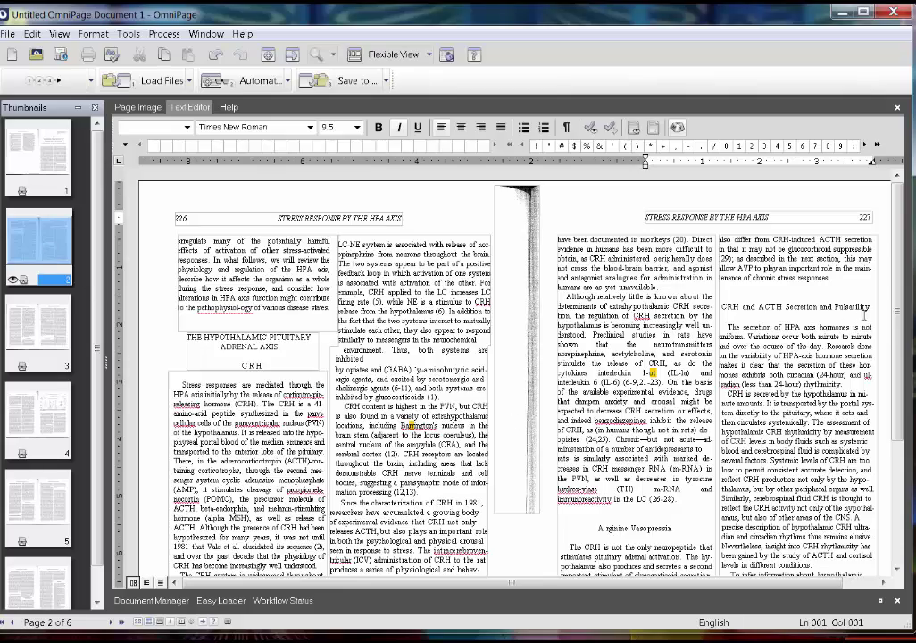
pyautogui.scroll(-6, 904, 420)
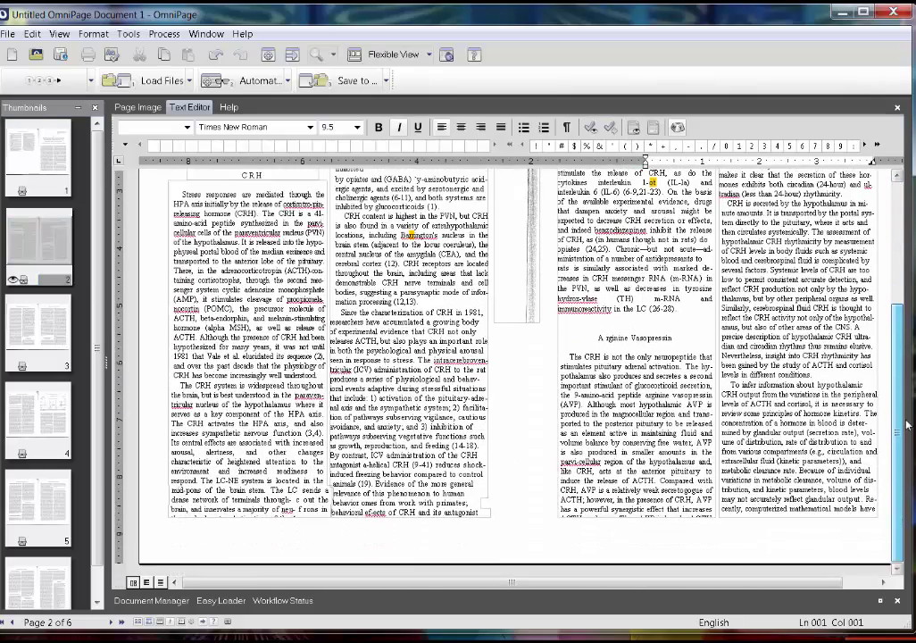
pyautogui.scroll(4, 906, 409)
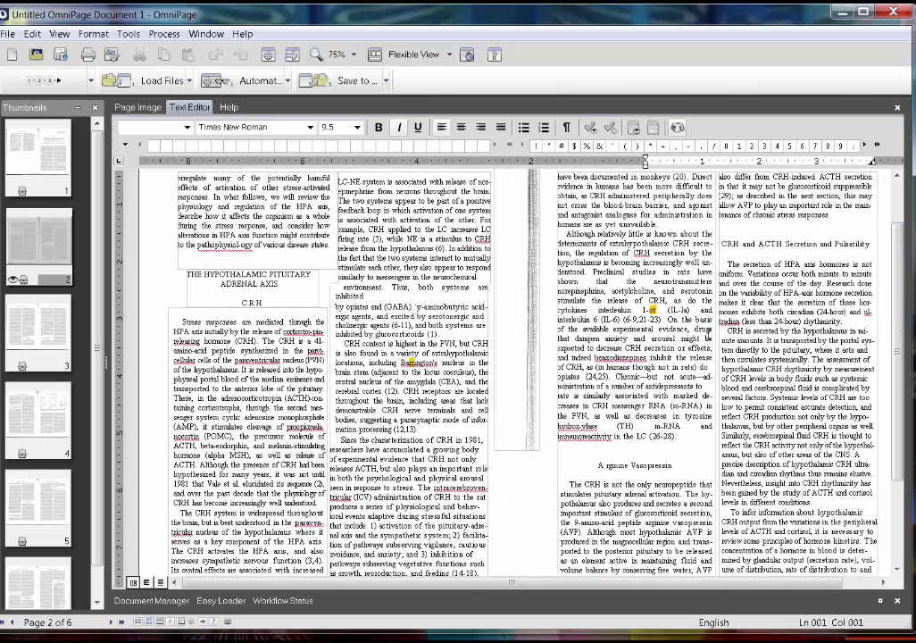
pyautogui.click(34, 329)
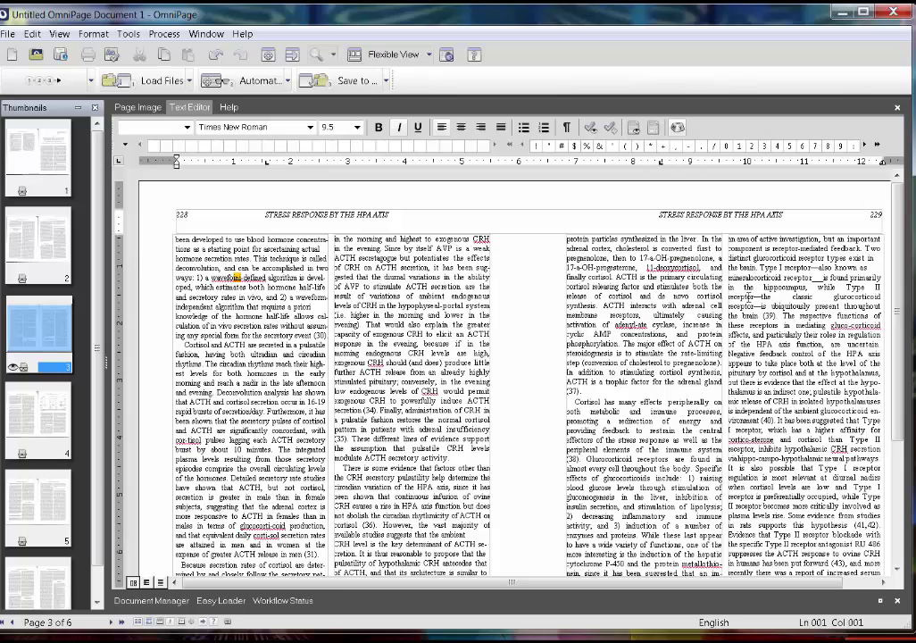
pyautogui.scroll(-3, 911, 275)
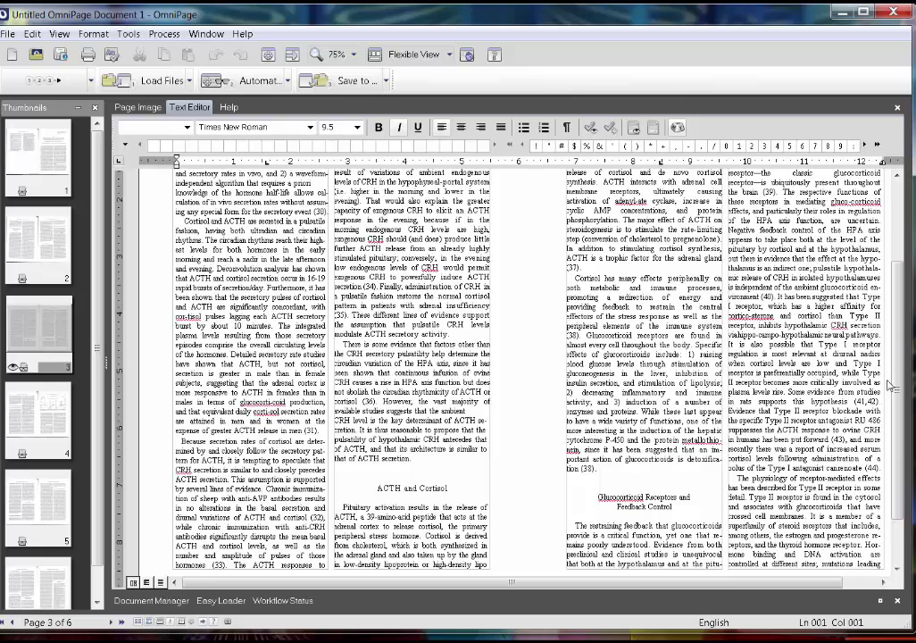
pyautogui.scroll(-2, 889, 386)
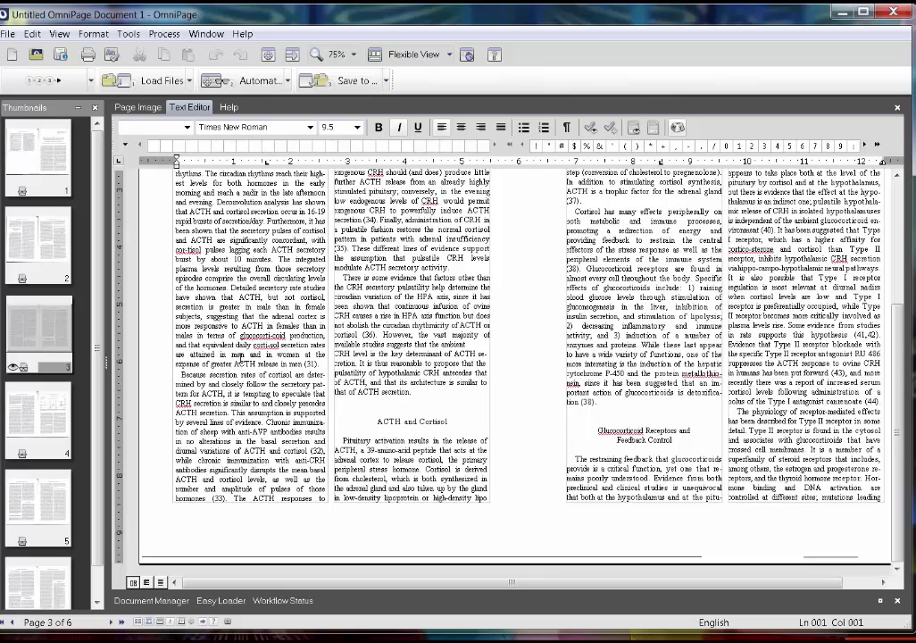
pyautogui.click(47, 407)
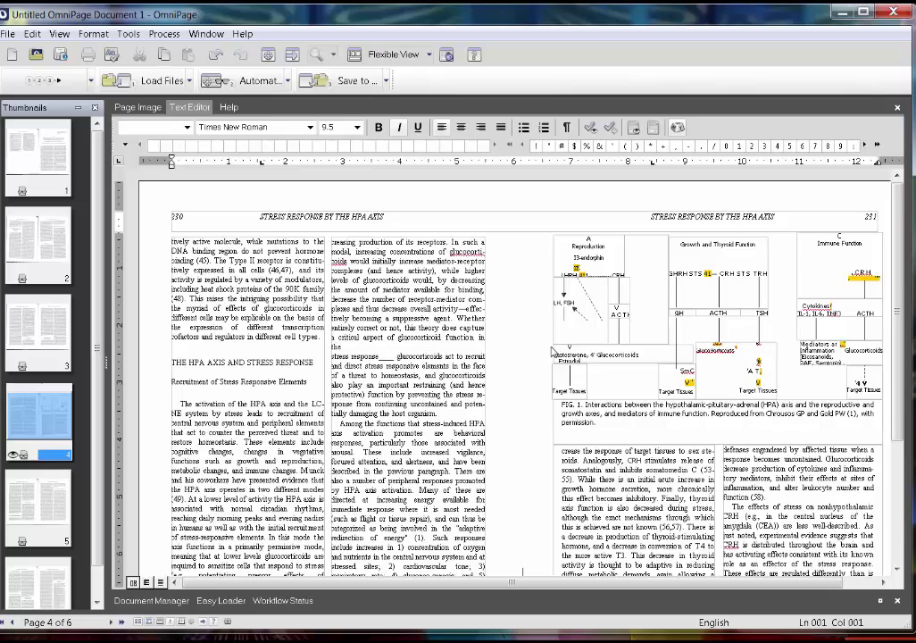
pyautogui.moveTo(903, 210); pyautogui.dragTo(903, 266)
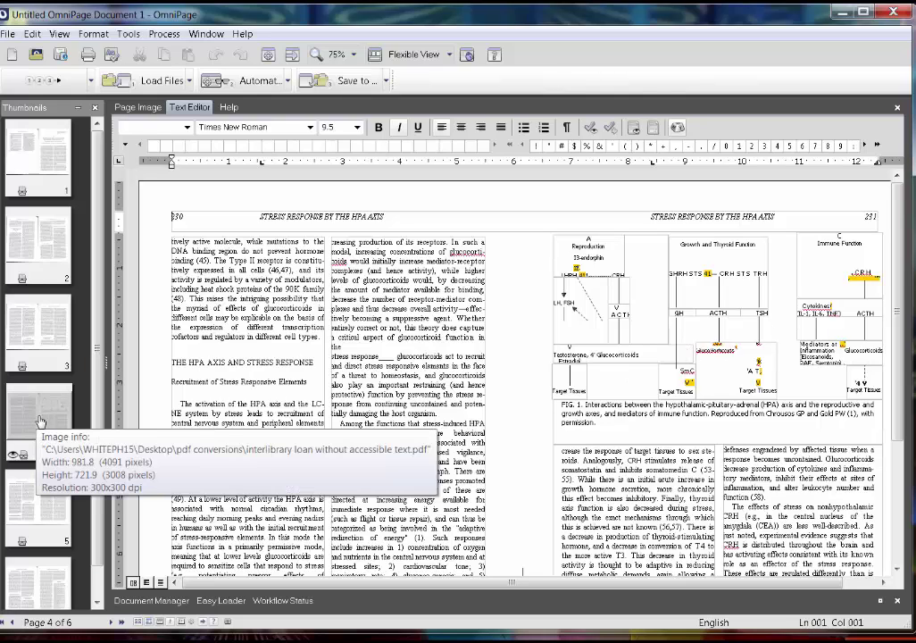
# Switch to Classic View and widen the page image pane beside the recognized text.
pyautogui.click(444, 56)
pyautogui.click(440, 77)
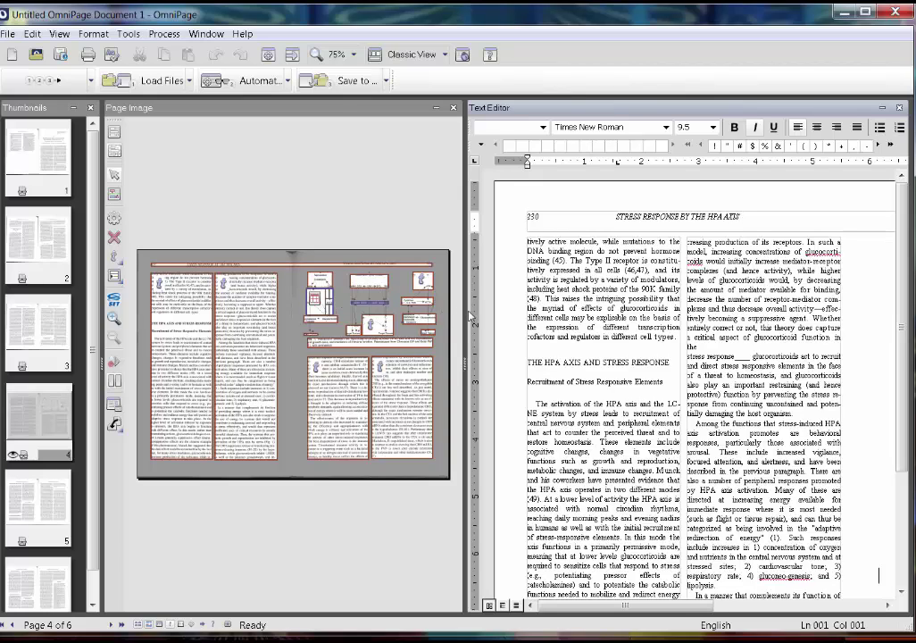
pyautogui.moveTo(465, 310); pyautogui.dragTo(848, 310)
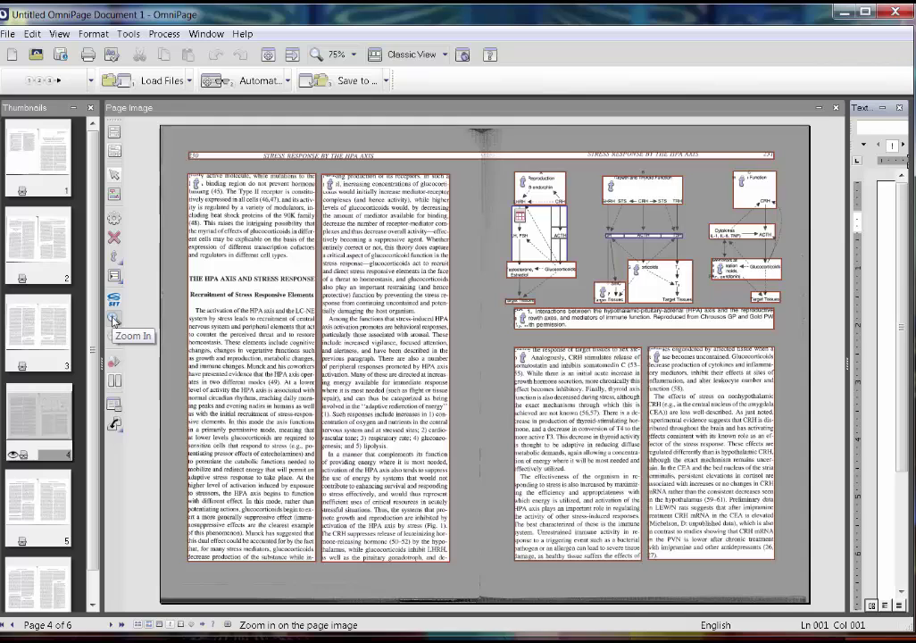
# Fit page 4 to the pane and delete the small zones inside the Fig. 1 diagram, including Glucocorticoids.
pyautogui.click(113, 318)
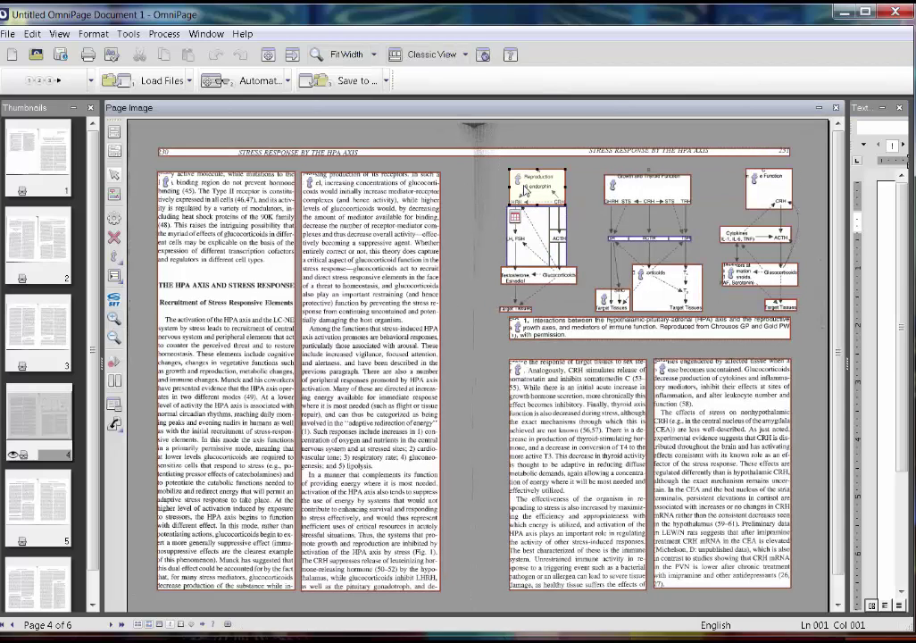
pyautogui.press('Delete')
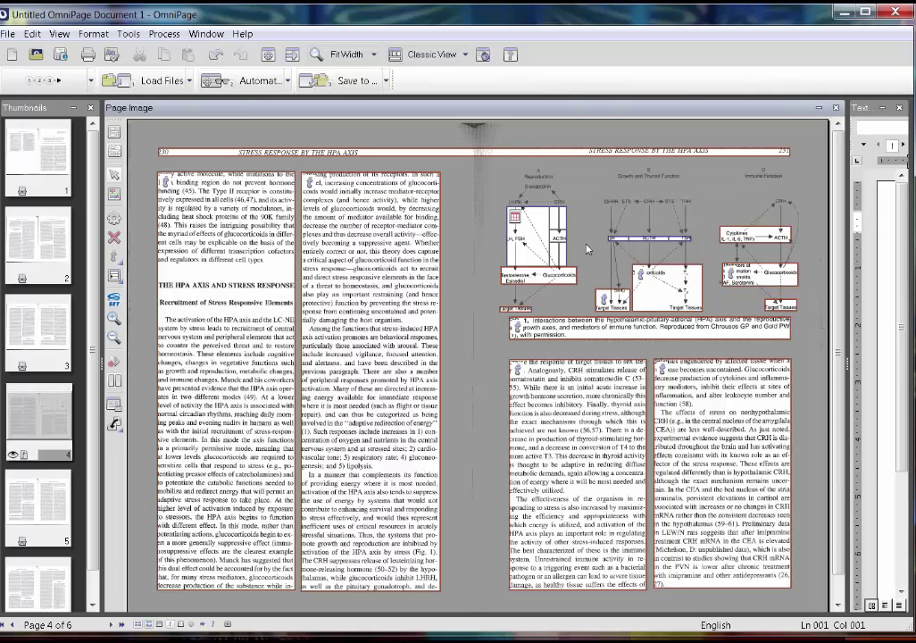
pyautogui.press('Delete')
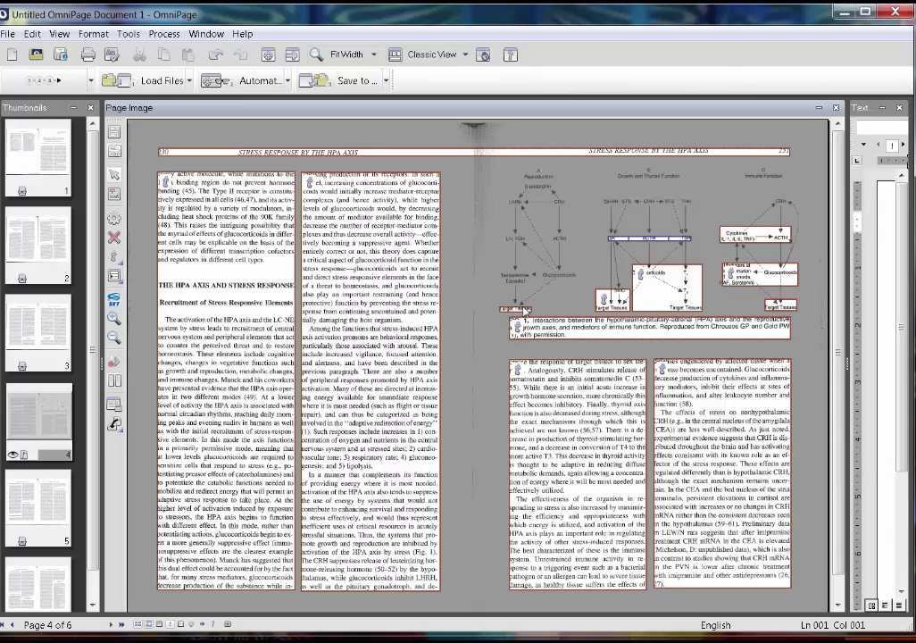
pyautogui.click(663, 291)
pyautogui.press('Delete')
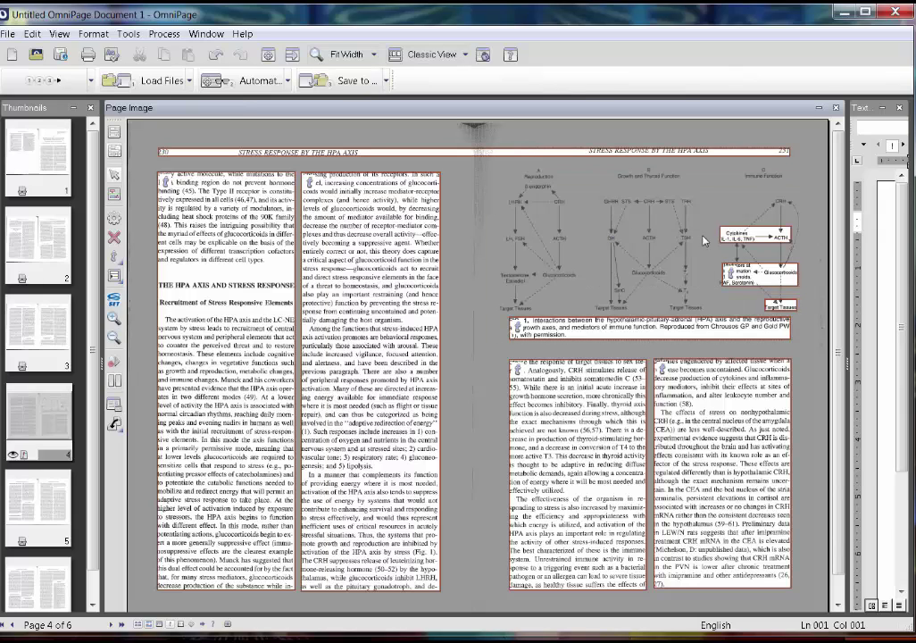
pyautogui.click(742, 278)
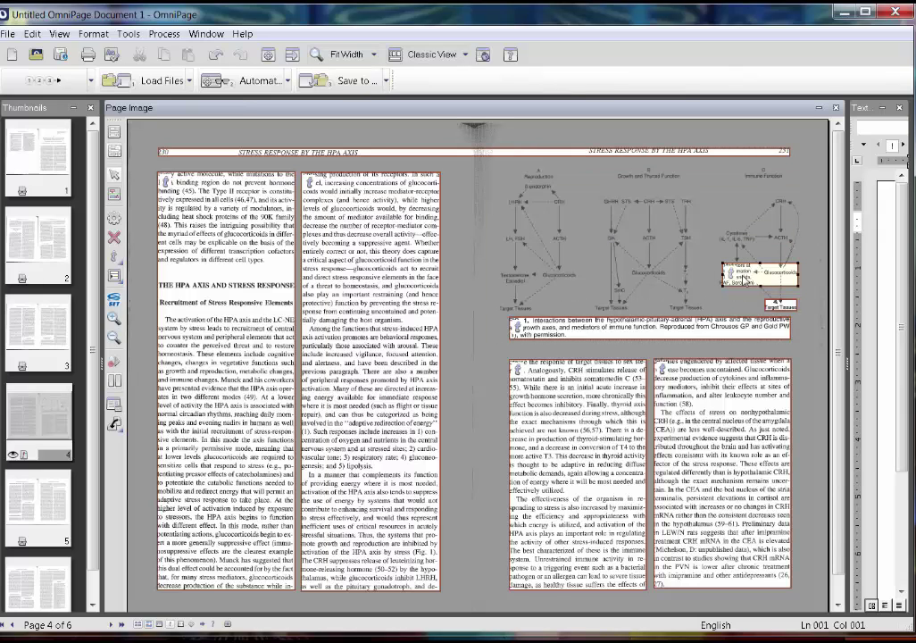
pyautogui.click(742, 284)
pyautogui.press('Delete')
pyautogui.press('Delete')
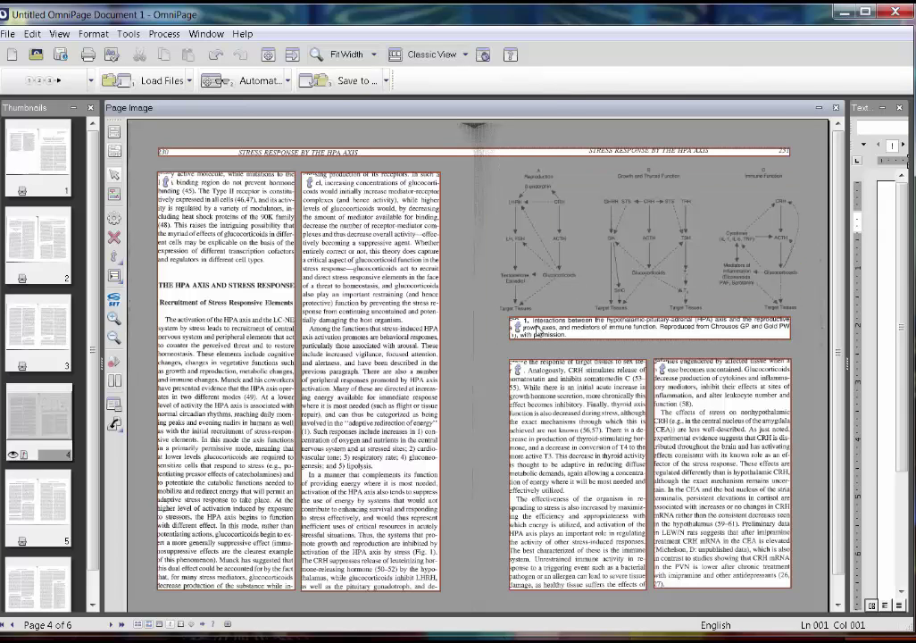
# Remove the remaining zone over the figure and its caption, undoing once before deleting again.
pyautogui.click(538, 334)
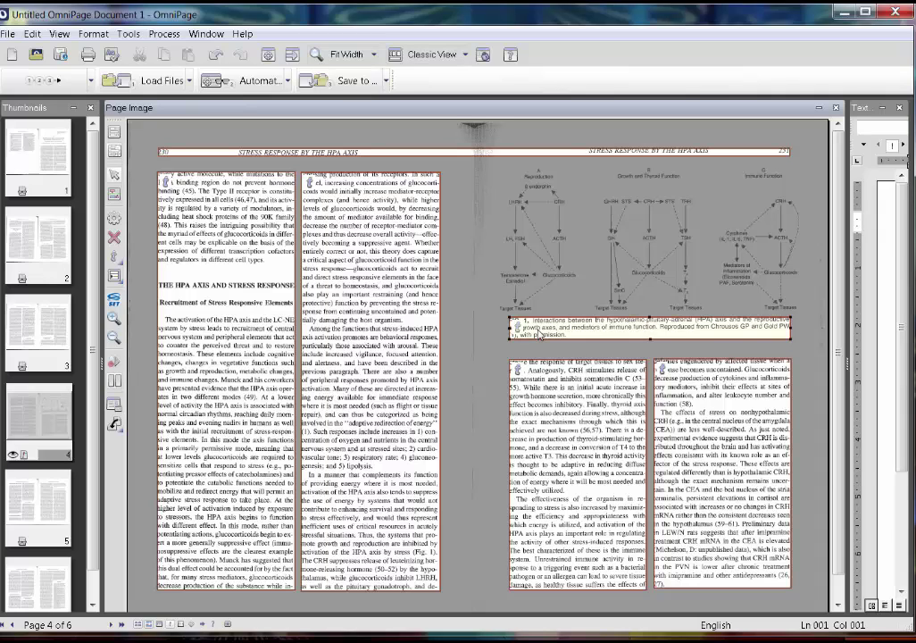
pyautogui.hotkey('ctrl', 'z')
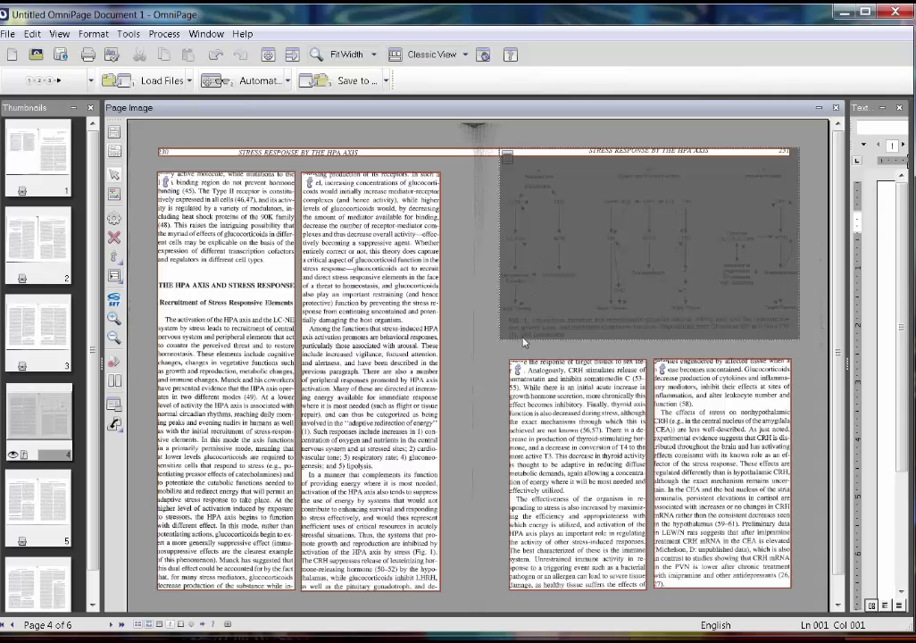
pyautogui.press('Delete')
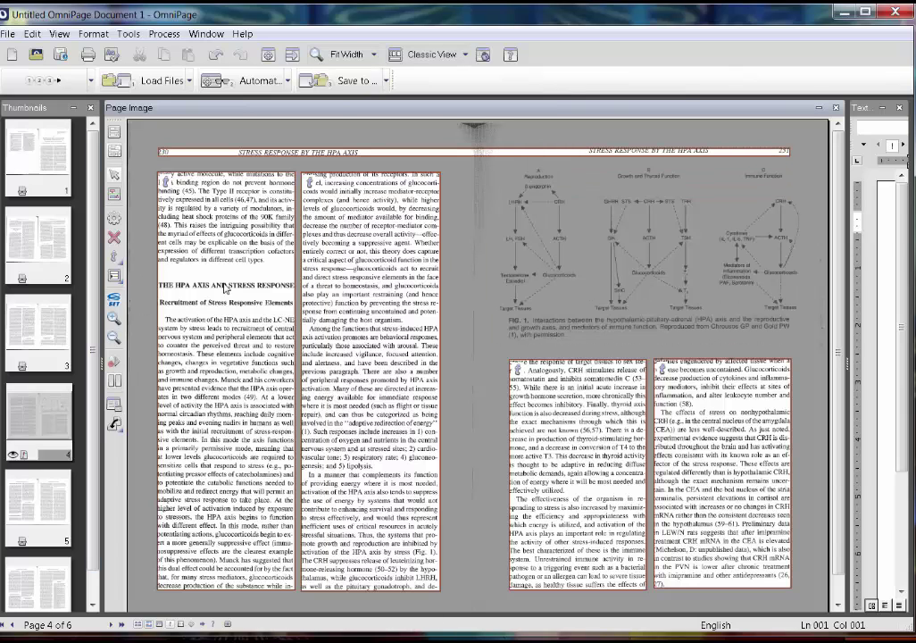
# Draw a graphic zone around the Fig. 1 diagram on page 4 and zoom in on it.
pyautogui.click(124, 267)
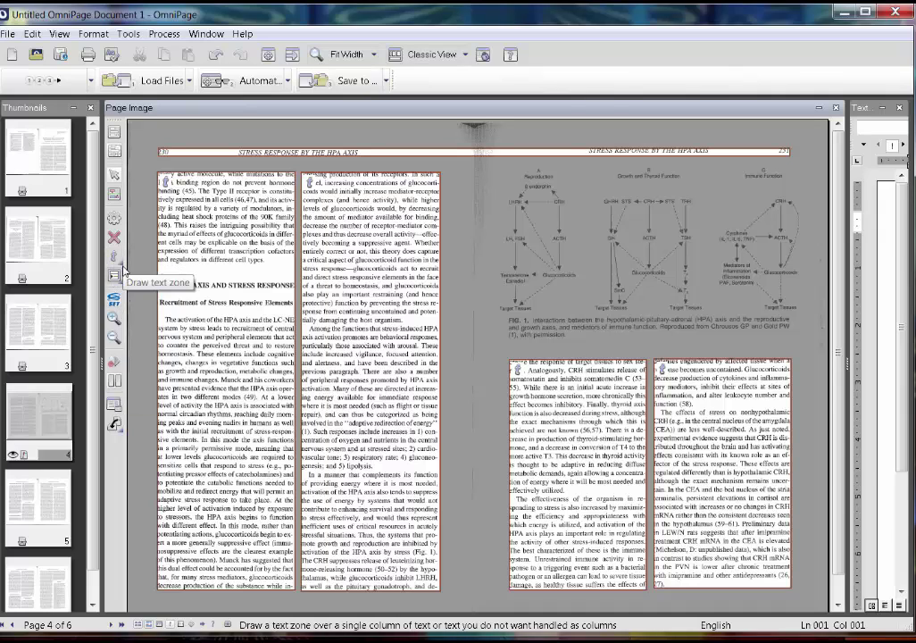
pyautogui.click(122, 270)
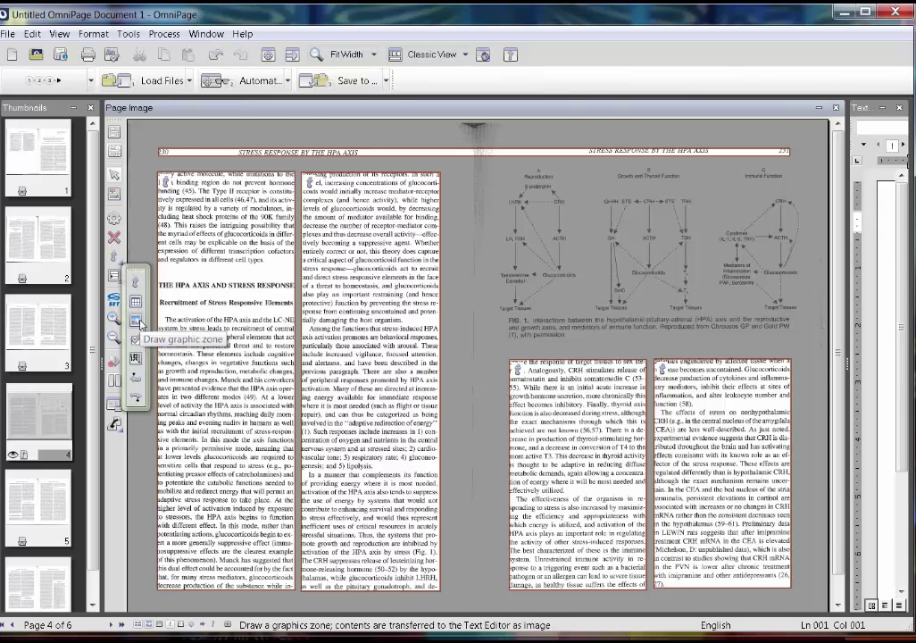
pyautogui.click(138, 323)
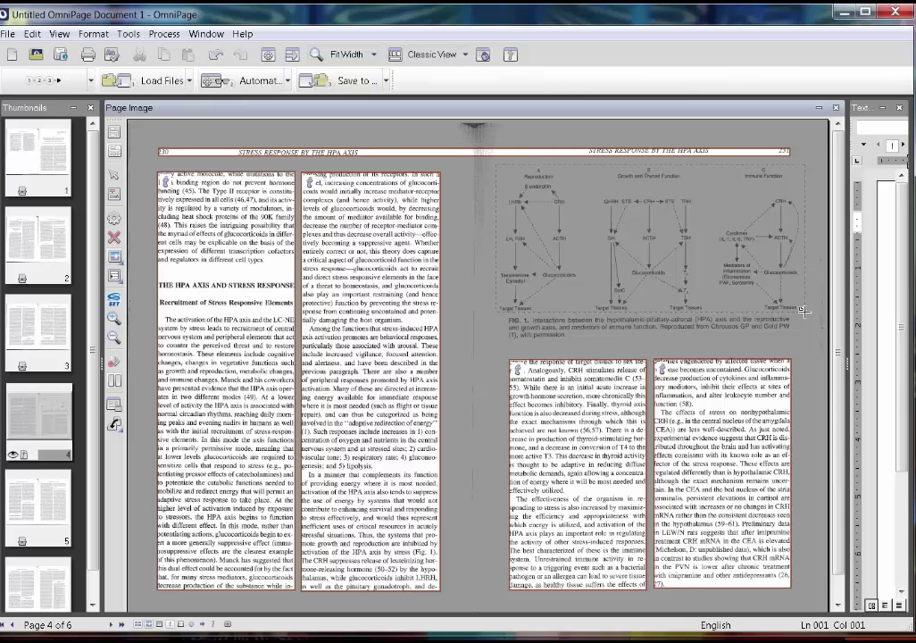
pyautogui.moveTo(804, 310); pyautogui.dragTo(804, 312)
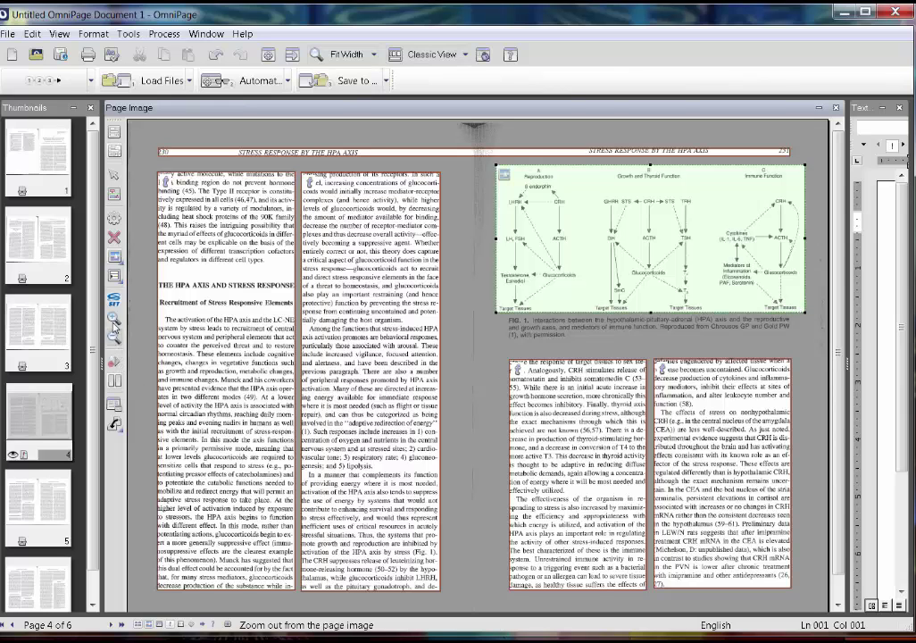
pyautogui.click(113, 318)
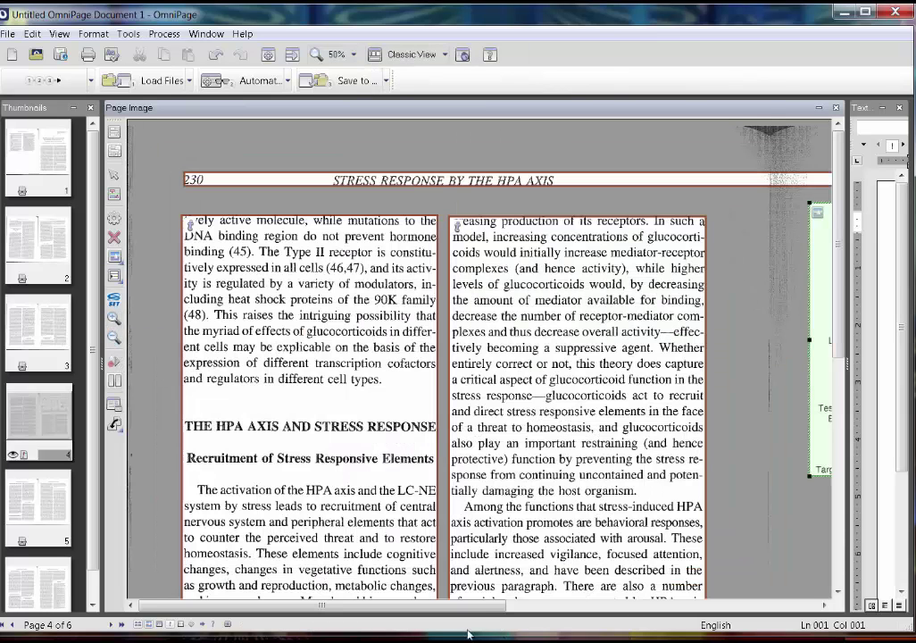
pyautogui.moveTo(442, 608); pyautogui.dragTo(786, 624)
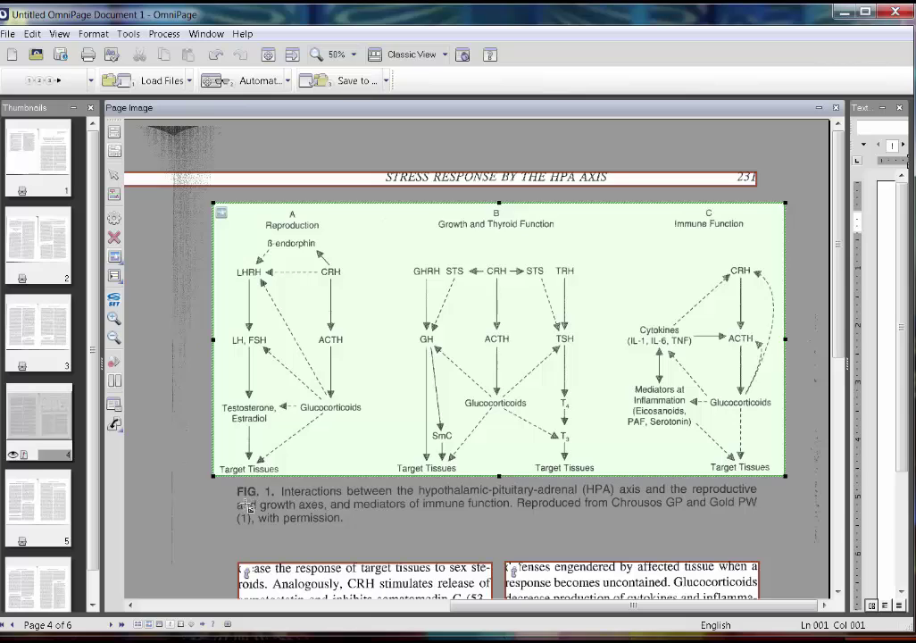
pyautogui.click(119, 261)
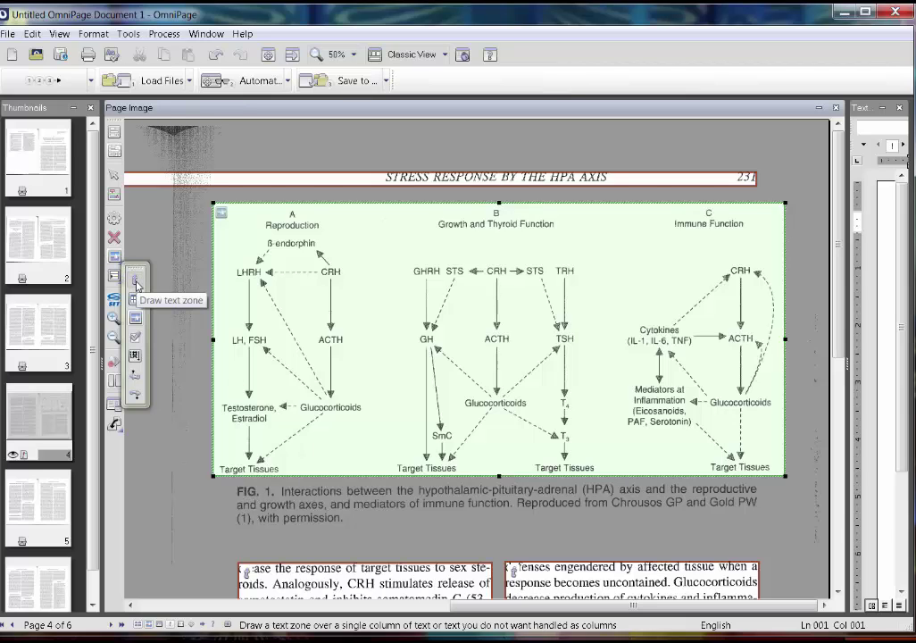
# Draw a text zone around the Fig. 1 caption just below the diagram.
pyautogui.click(137, 284)
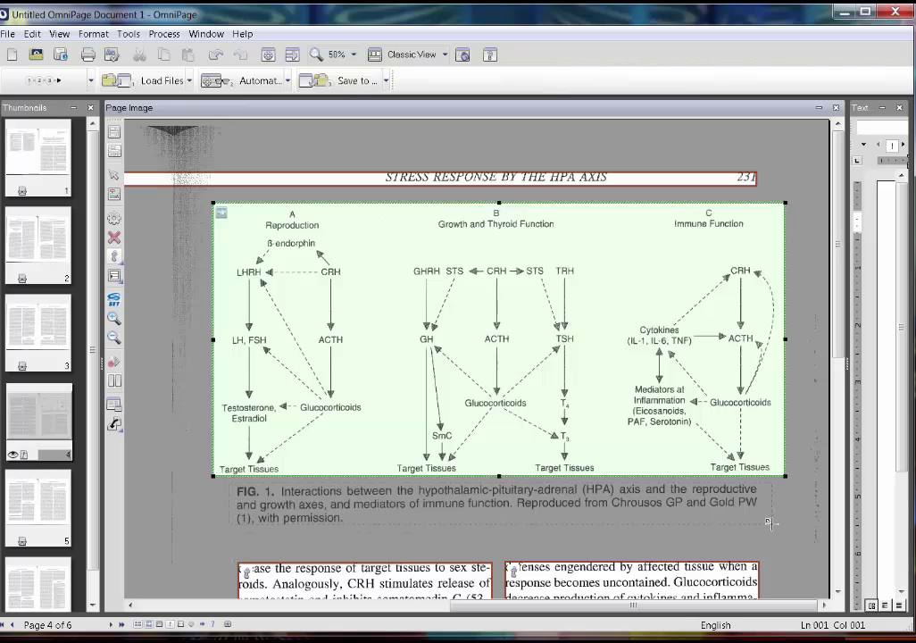
pyautogui.moveTo(770, 525); pyautogui.dragTo(770, 529)
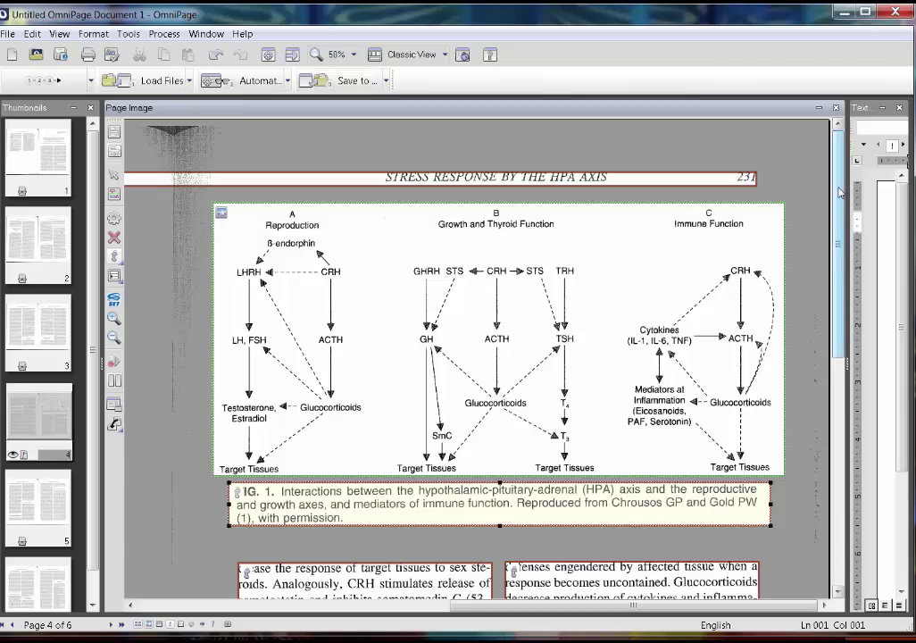
pyautogui.scroll(-1, 841, 200)
pyautogui.moveTo(840, 200)
pyautogui.mouseDown()
pyautogui.moveTo(847, 428)
pyautogui.moveTo(856, 361)
pyautogui.moveTo(842, 185)
pyautogui.mouseUp()
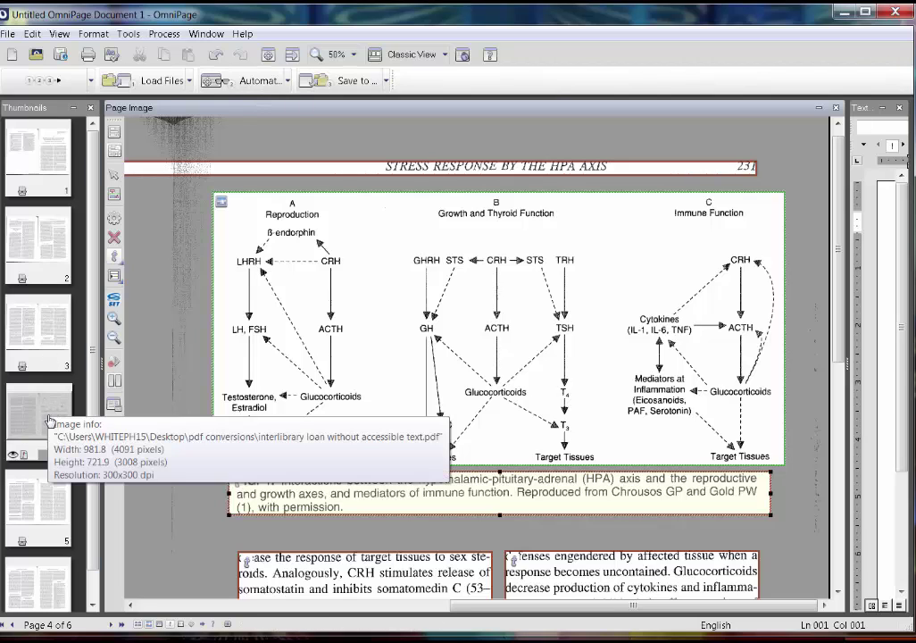
# Re-run OCR on page 4, confirm replacing its existing text, and close the proofreader.
pyautogui.click(251, 83)
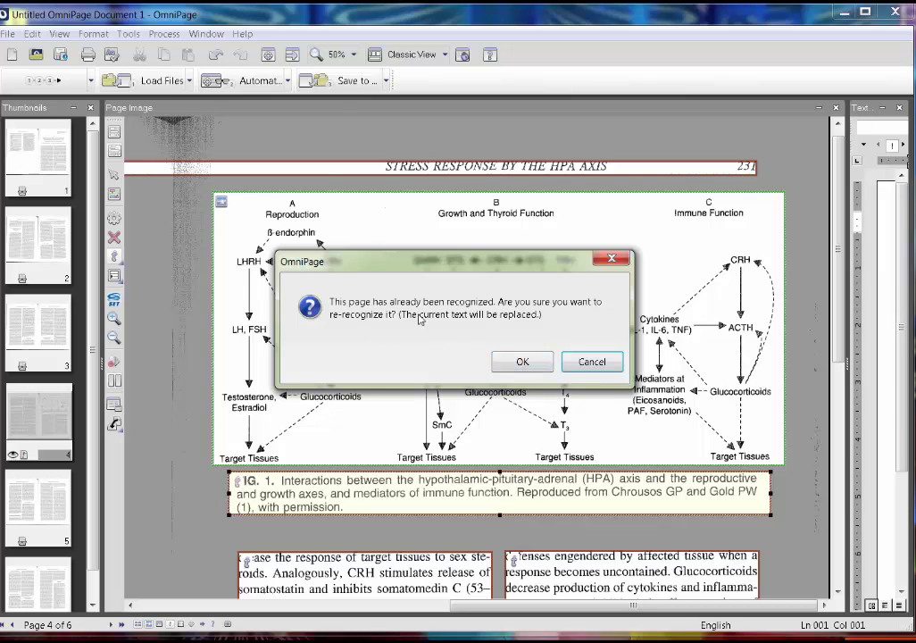
pyautogui.click(522, 363)
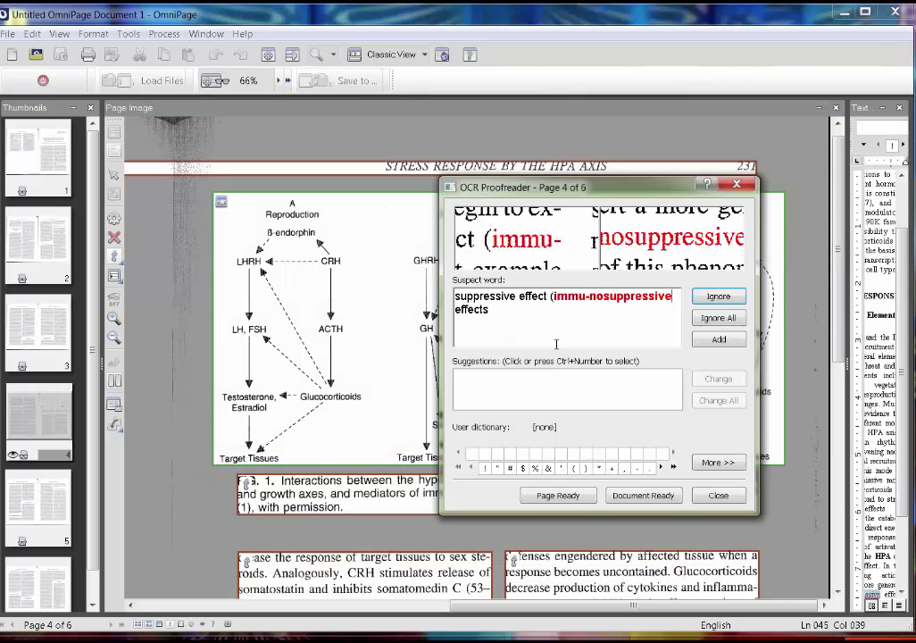
pyautogui.press('Escape')
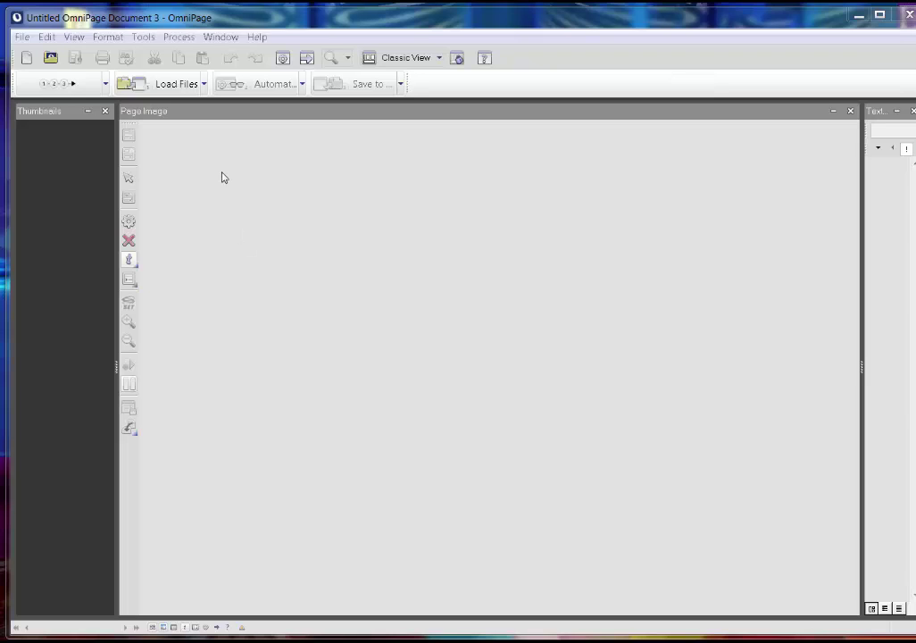
# Start a new document and load the 'domestic transitions' PDF from Desktop > Active PDFs.
pyautogui.click(22, 37)
pyautogui.click(41, 55)
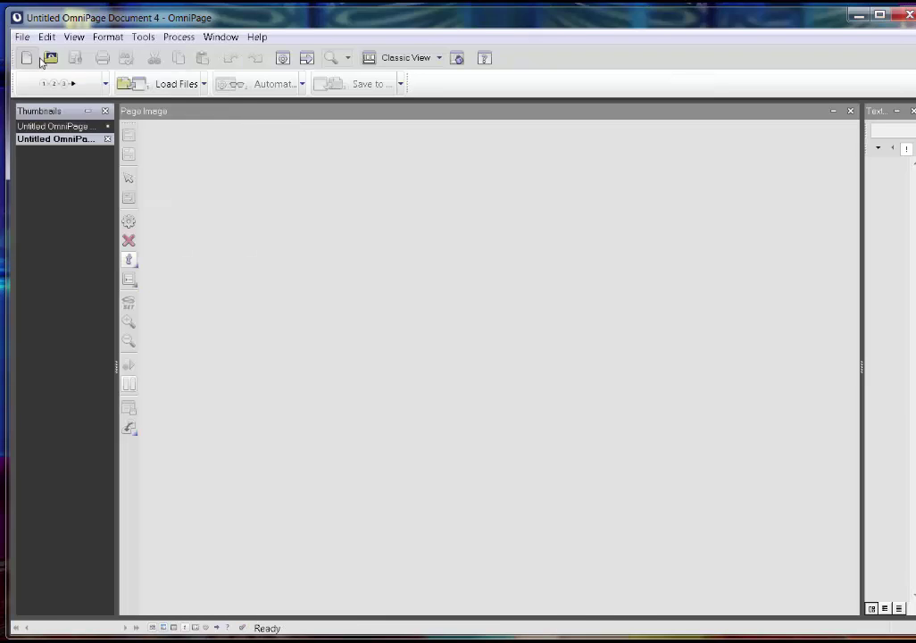
pyautogui.click(161, 88)
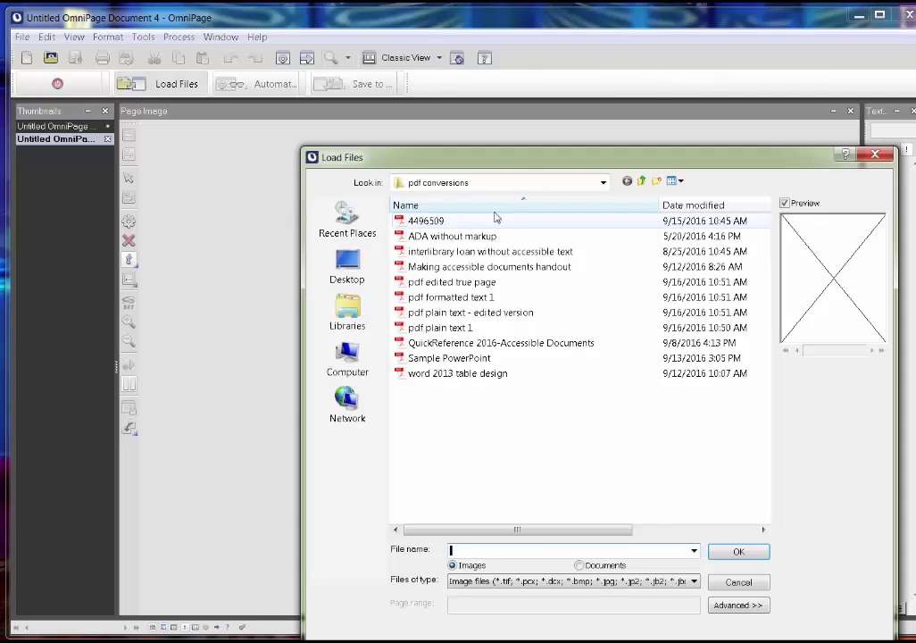
pyautogui.click(348, 268)
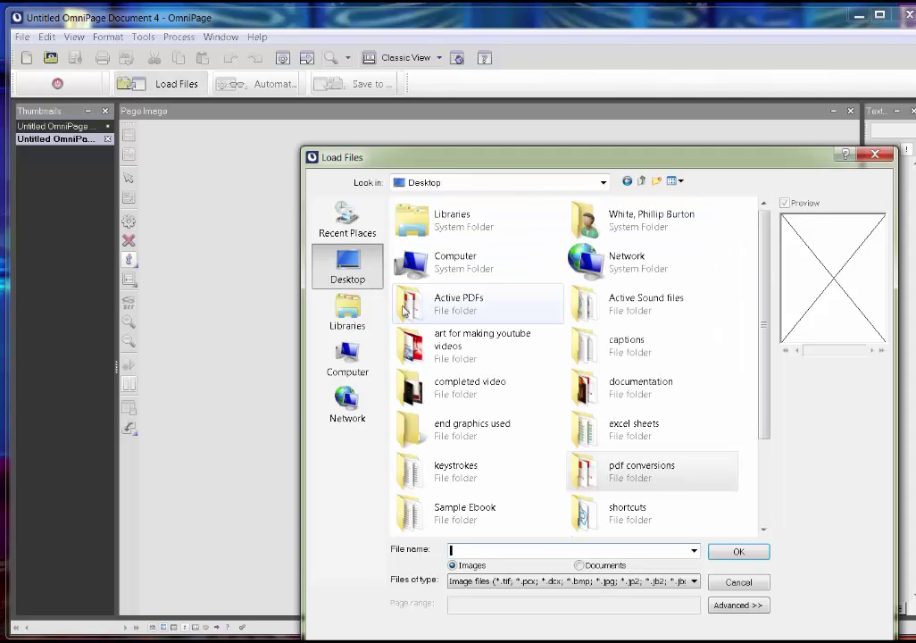
pyautogui.doubleClick(472, 308)
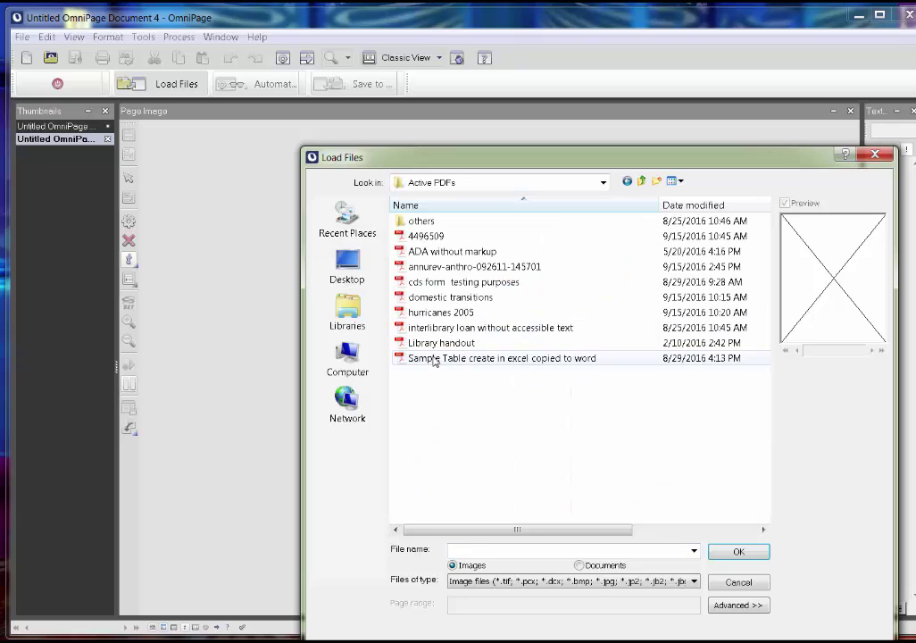
pyautogui.doubleClick(433, 300)
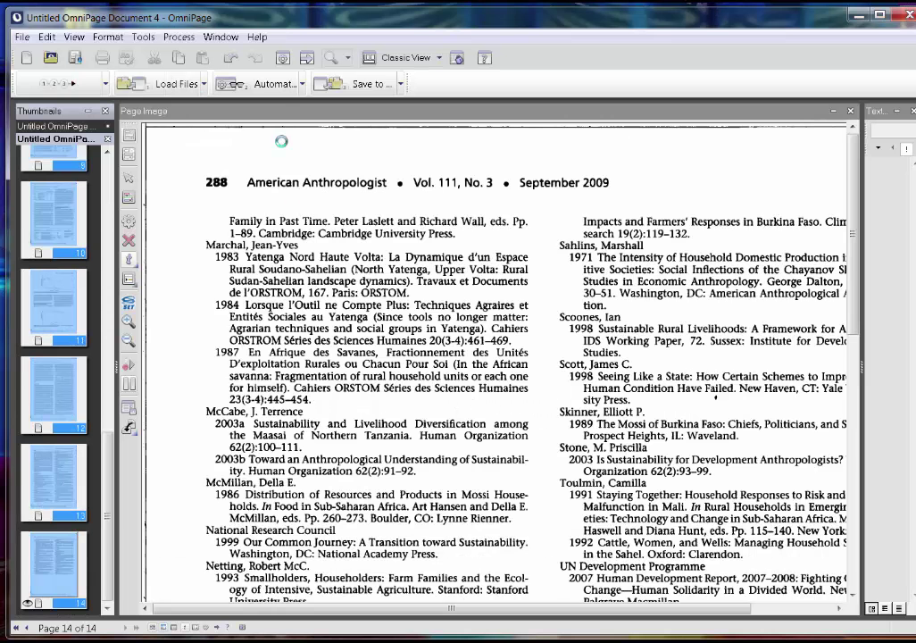
# Run Automatic OCR on all 14 pages and close the OCR Proofreader.
pyautogui.click(270, 85)
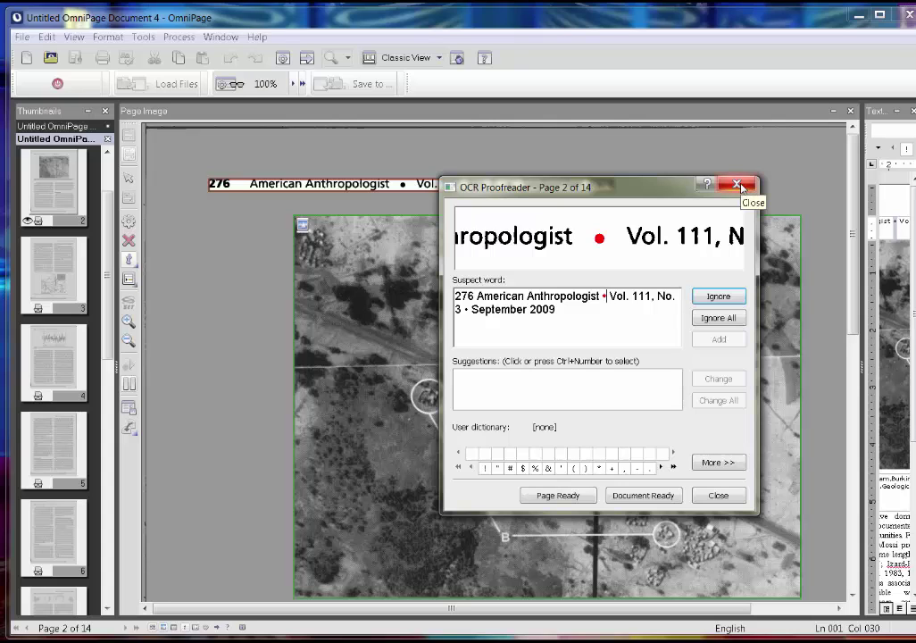
pyautogui.click(738, 186)
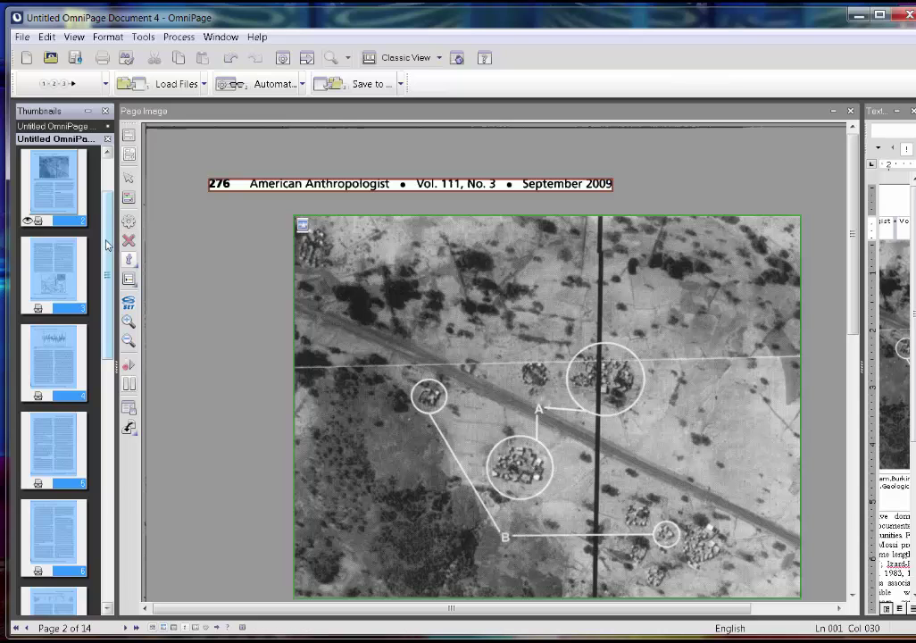
pyautogui.scroll(3, 86, 197)
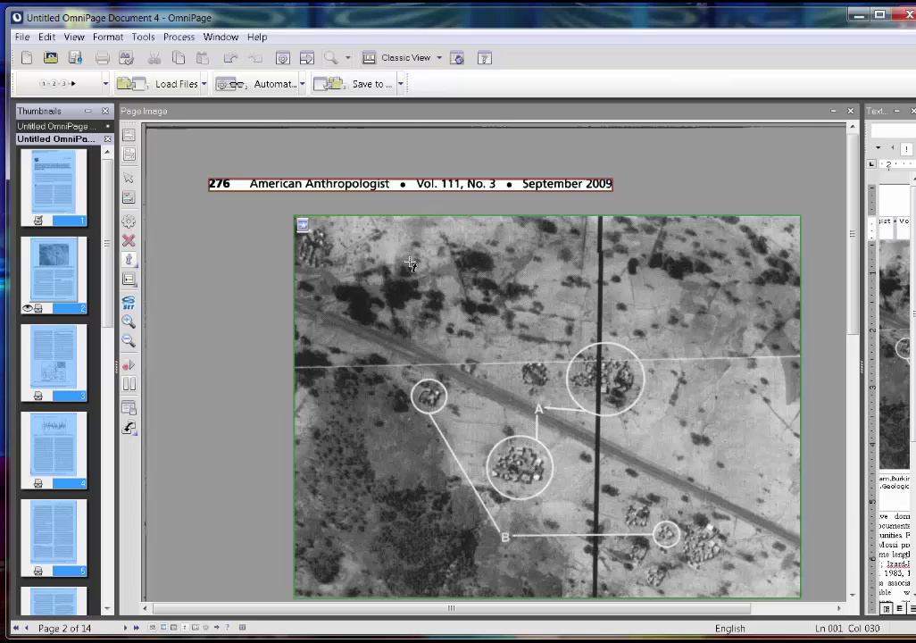
pyautogui.moveTo(852, 233); pyautogui.dragTo(851, 317)
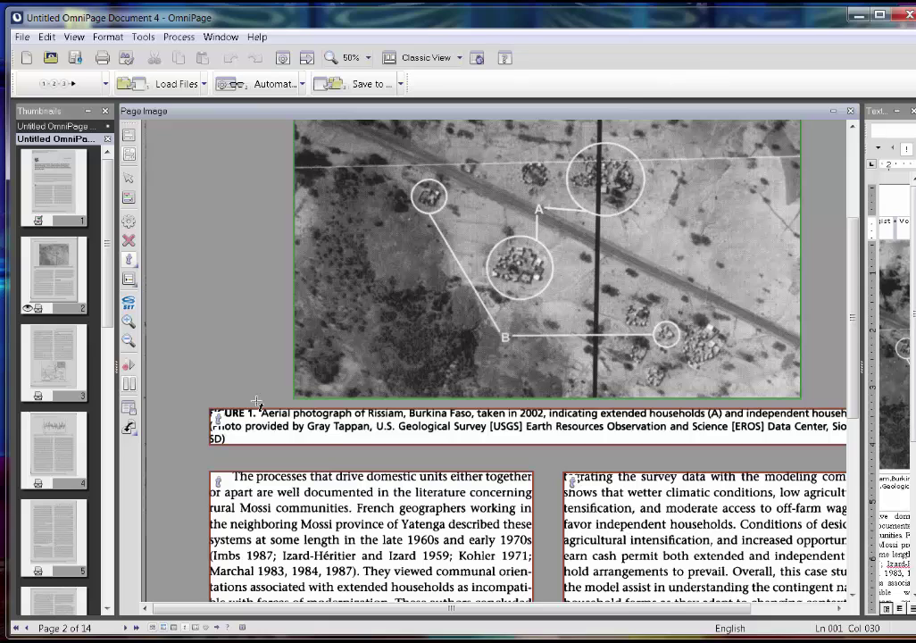
# Return to page 1 of the article and select its large image zone.
pyautogui.click(69, 203)
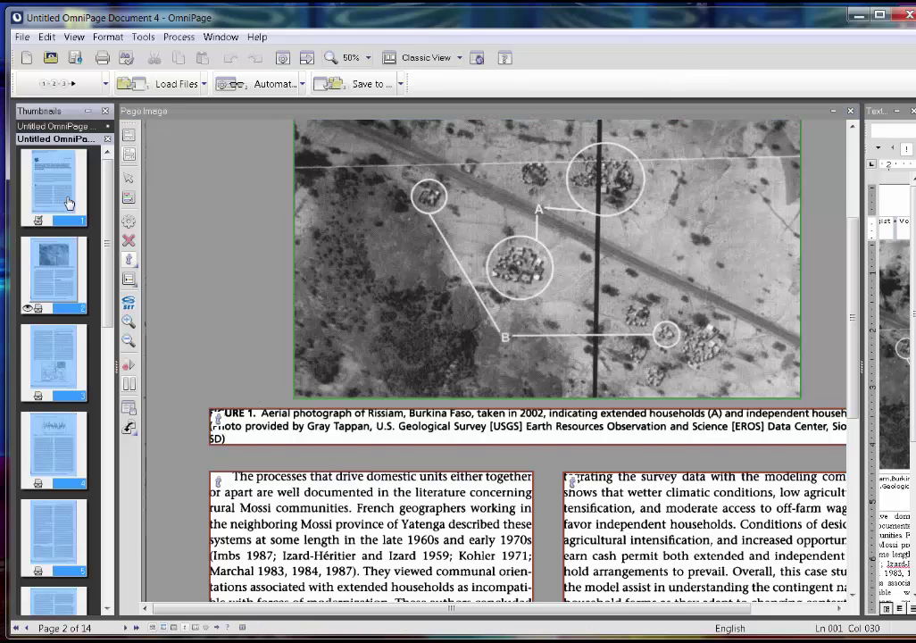
pyautogui.scroll(-3, 372, 349)
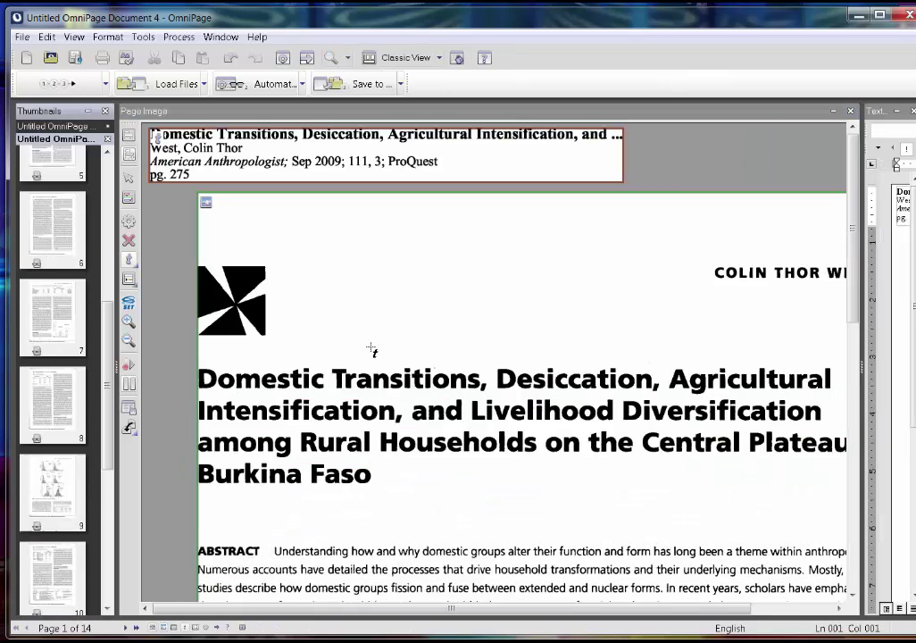
pyautogui.moveTo(853, 273); pyautogui.dragTo(696, 206)
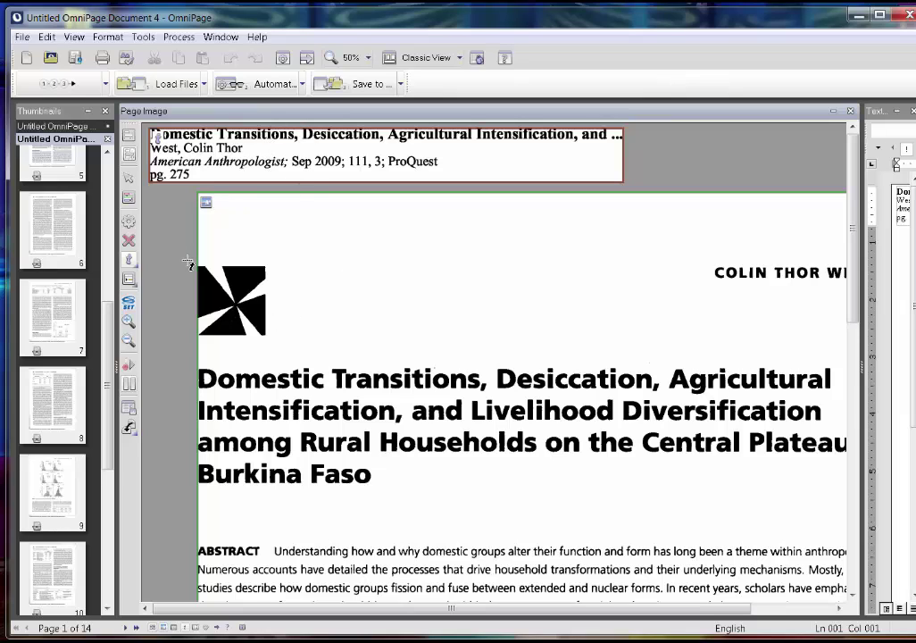
pyautogui.moveTo(103, 336); pyautogui.dragTo(105, 184)
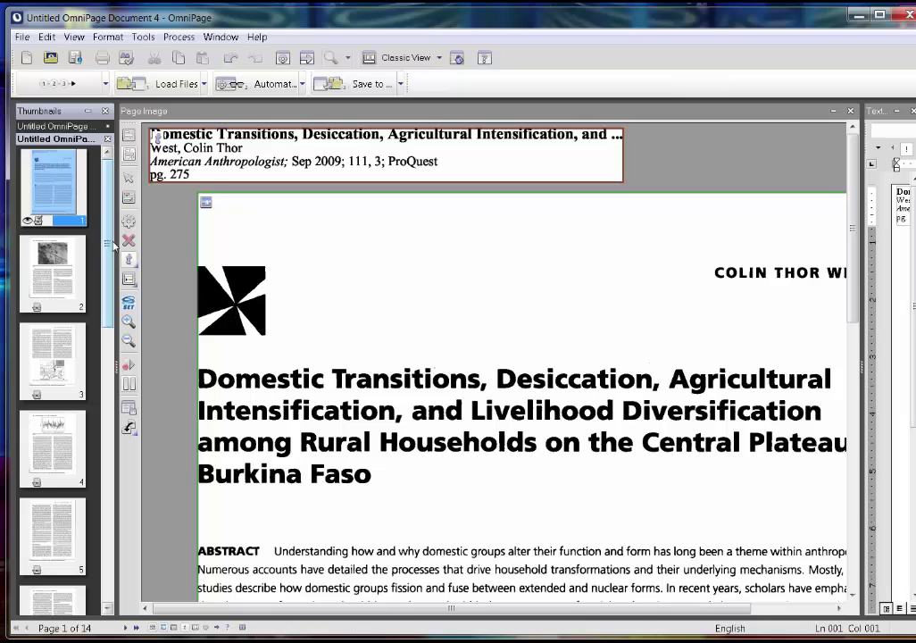
pyautogui.click(389, 273)
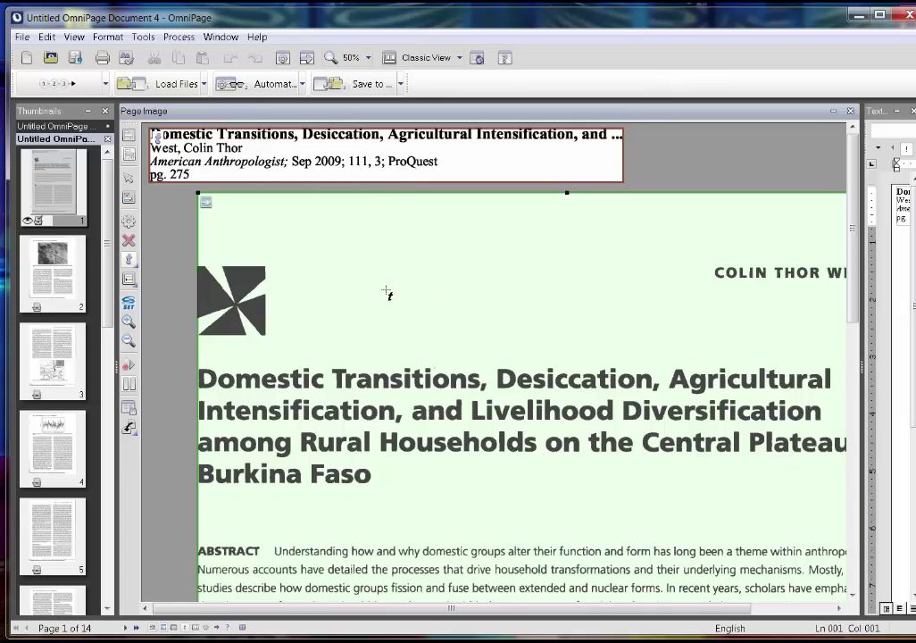
# Replace page 1's large image zone with a graphics zone around the pinwheel logo.
pyautogui.press('Delete')
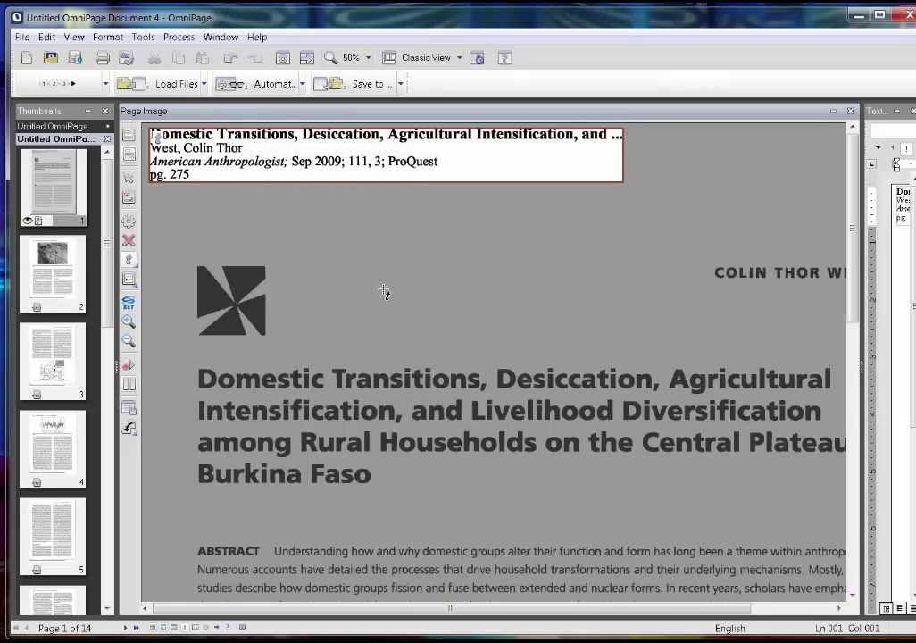
pyautogui.click(136, 268)
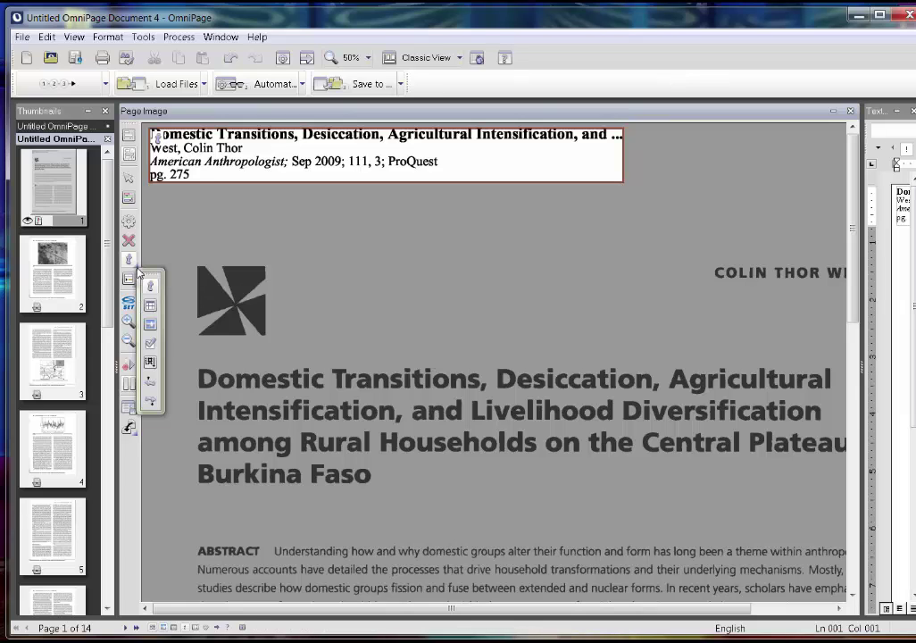
pyautogui.click(150, 324)
pyautogui.moveTo(190, 259)
pyautogui.mouseDown()
pyautogui.moveTo(219, 277)
pyautogui.moveTo(276, 345)
pyautogui.mouseUp()
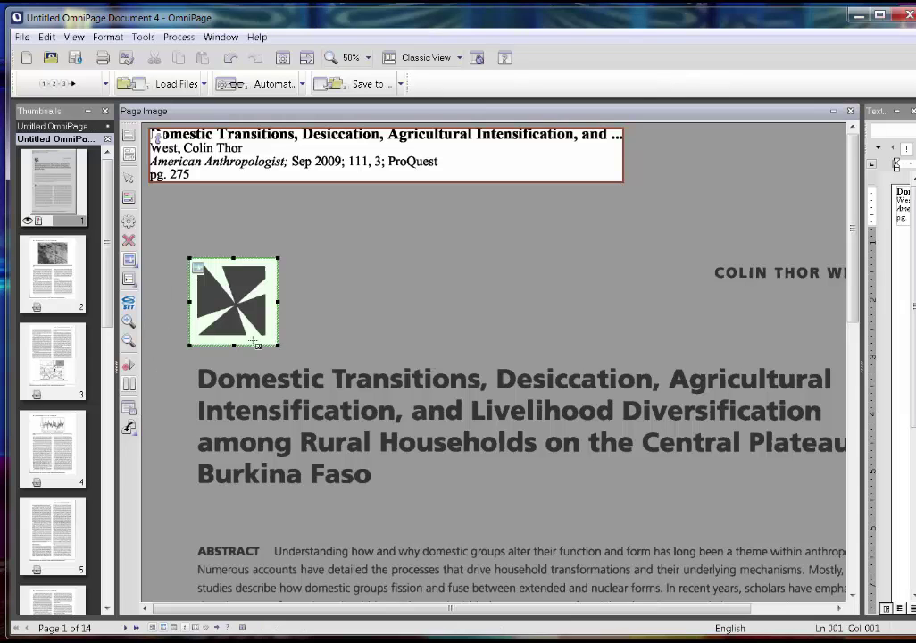
pyautogui.click(138, 270)
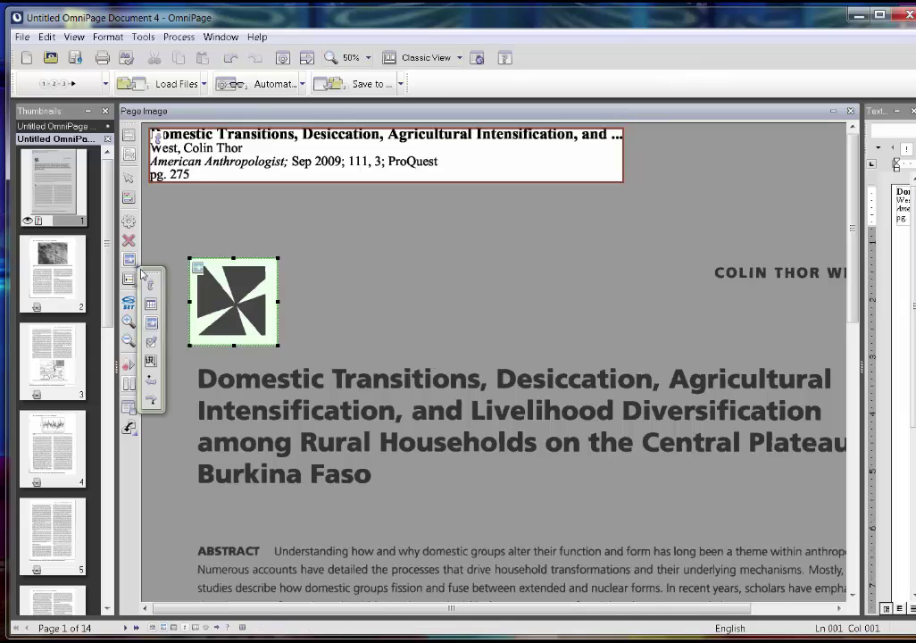
pyautogui.click(150, 284)
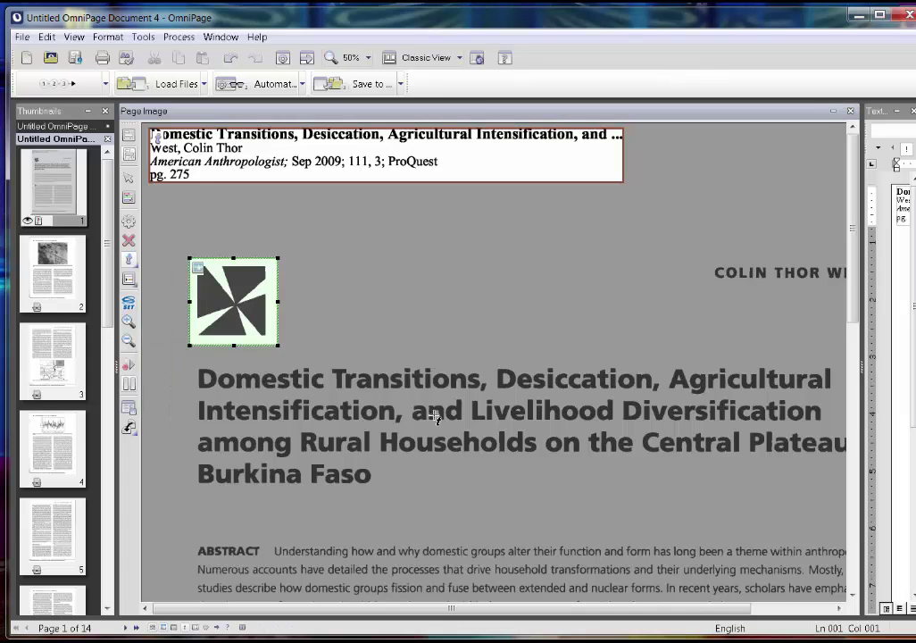
# Draw text zones around the multi-line title and the COLIN THOR WEST byline, then fit width.
pyautogui.moveTo(188, 363); pyautogui.dragTo(683, 499)
pyautogui.moveTo(775, 497); pyautogui.dragTo(765, 494)
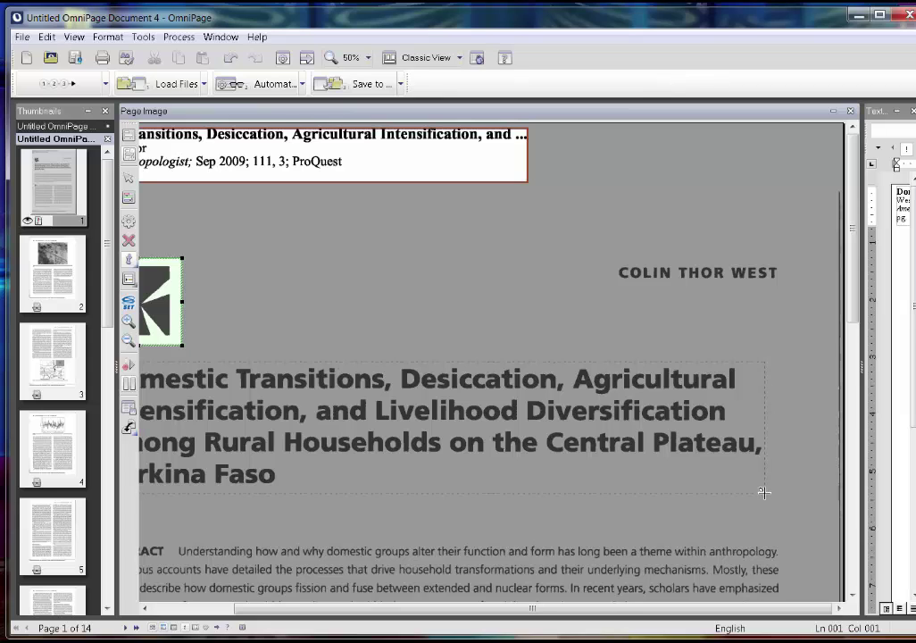
pyautogui.moveTo(765, 492); pyautogui.dragTo(764, 493)
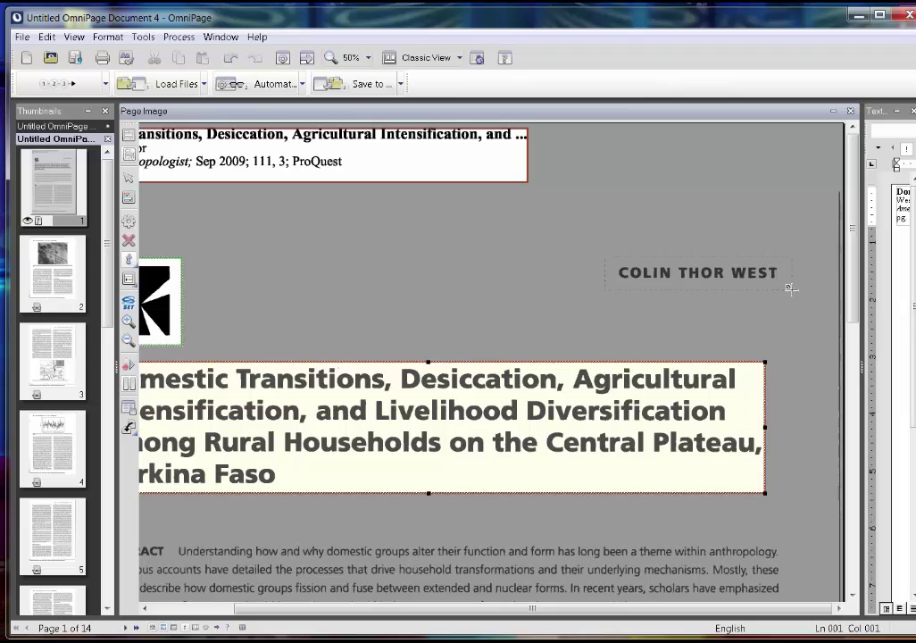
pyautogui.moveTo(789, 288); pyautogui.dragTo(792, 289)
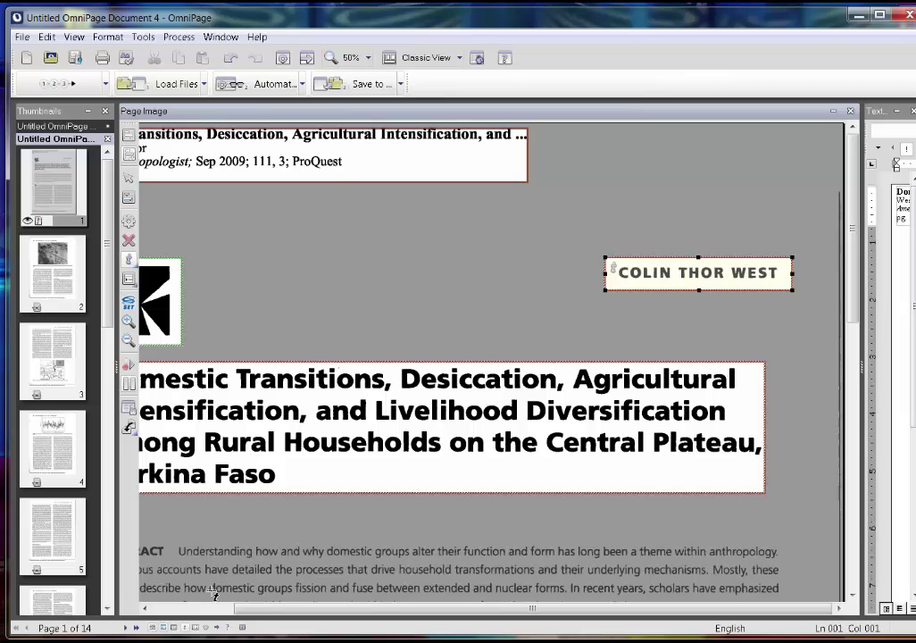
pyautogui.click(130, 342)
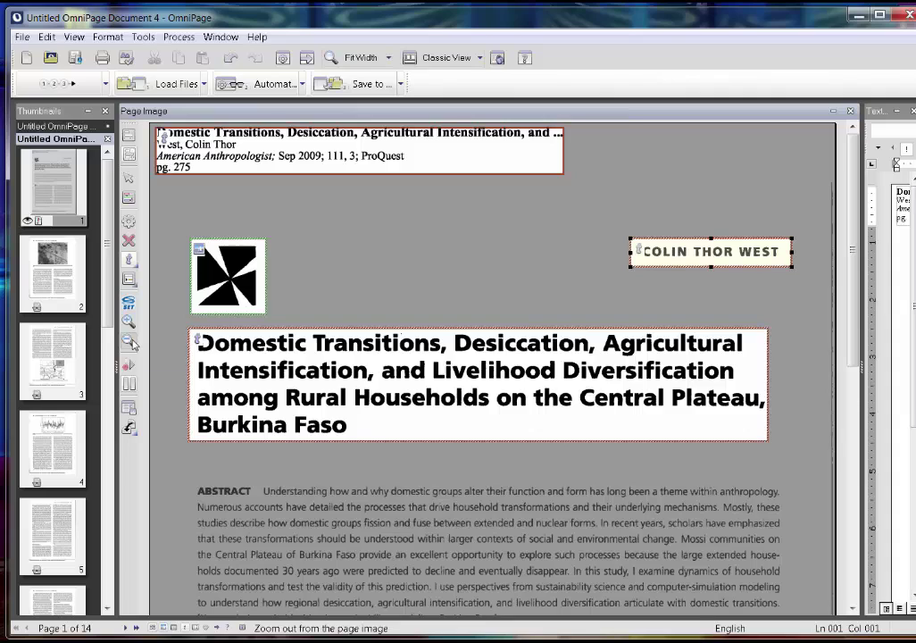
# At 25% zoom, draw text zones over the abstract, left column, right column and citation footer.
pyautogui.click(130, 341)
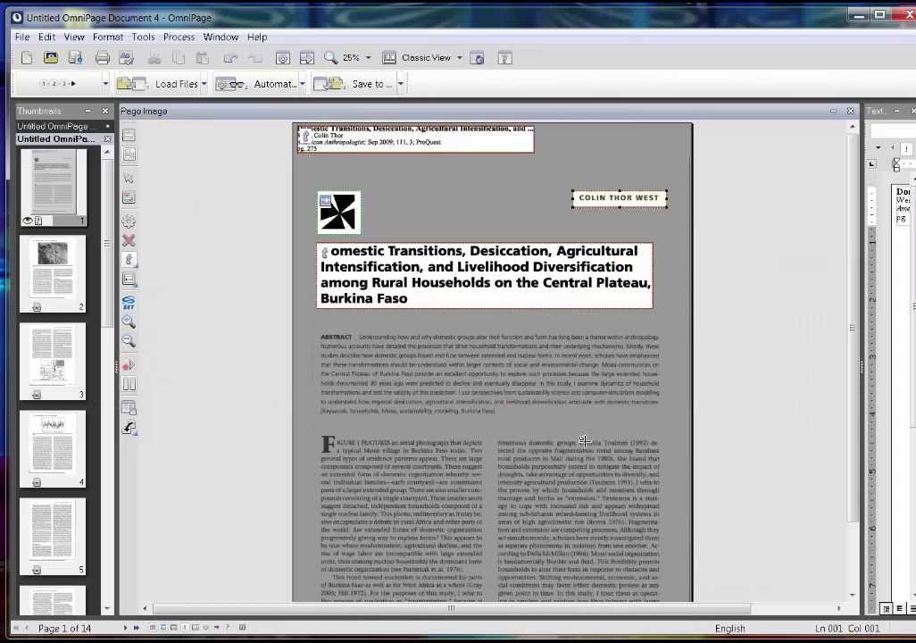
pyautogui.moveTo(670, 412); pyautogui.dragTo(671, 413)
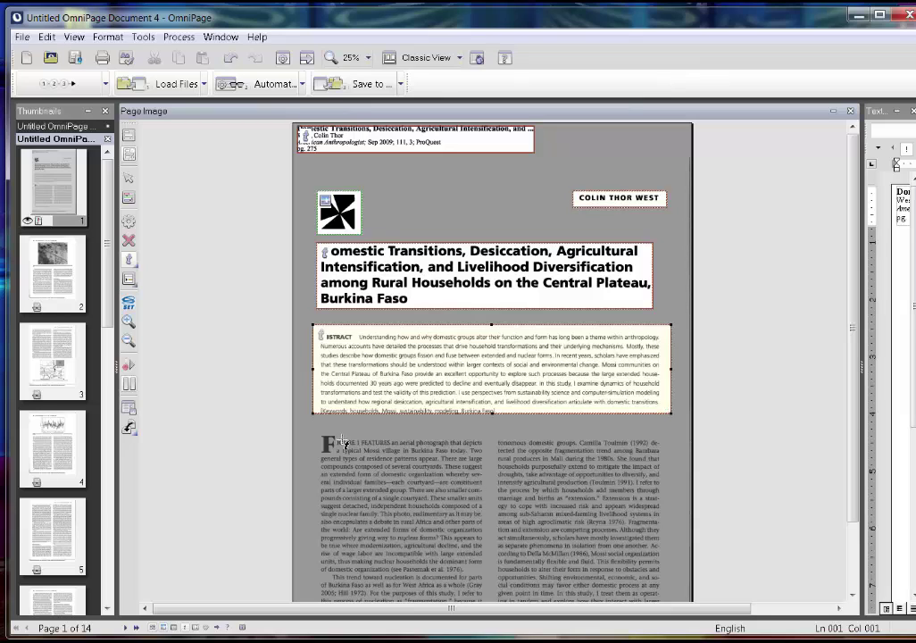
pyautogui.moveTo(312, 427); pyautogui.dragTo(458, 618)
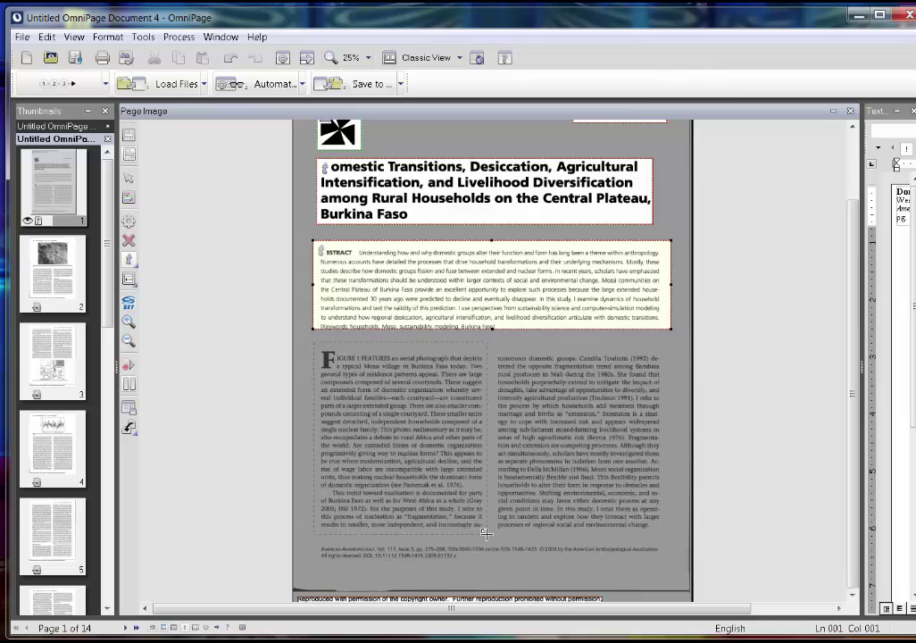
pyautogui.moveTo(480, 533); pyautogui.dragTo(484, 536)
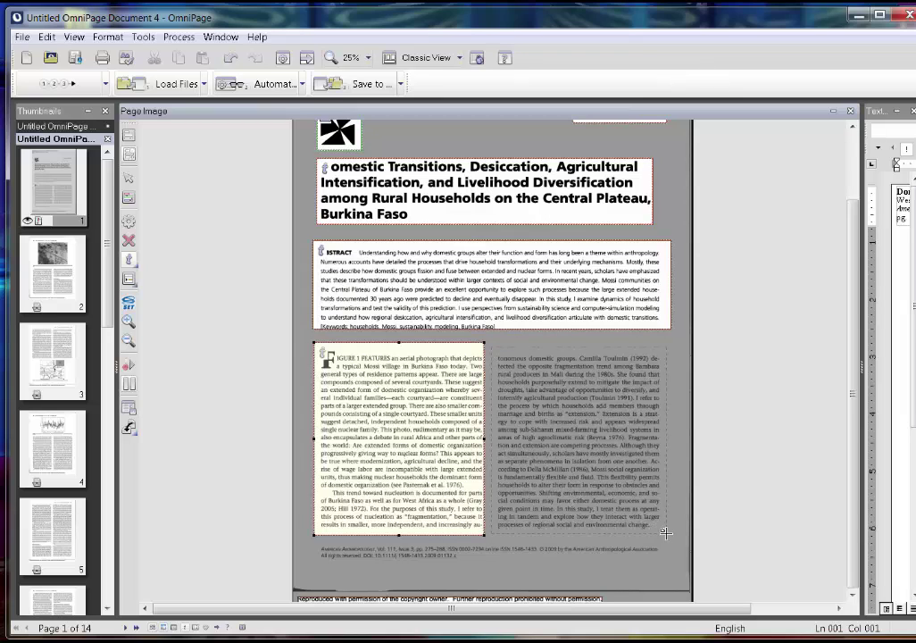
pyautogui.moveTo(666, 533); pyautogui.dragTo(667, 534)
pyautogui.moveTo(312, 540)
pyautogui.mouseDown()
pyautogui.moveTo(365, 562)
pyautogui.moveTo(666, 571)
pyautogui.mouseUp()
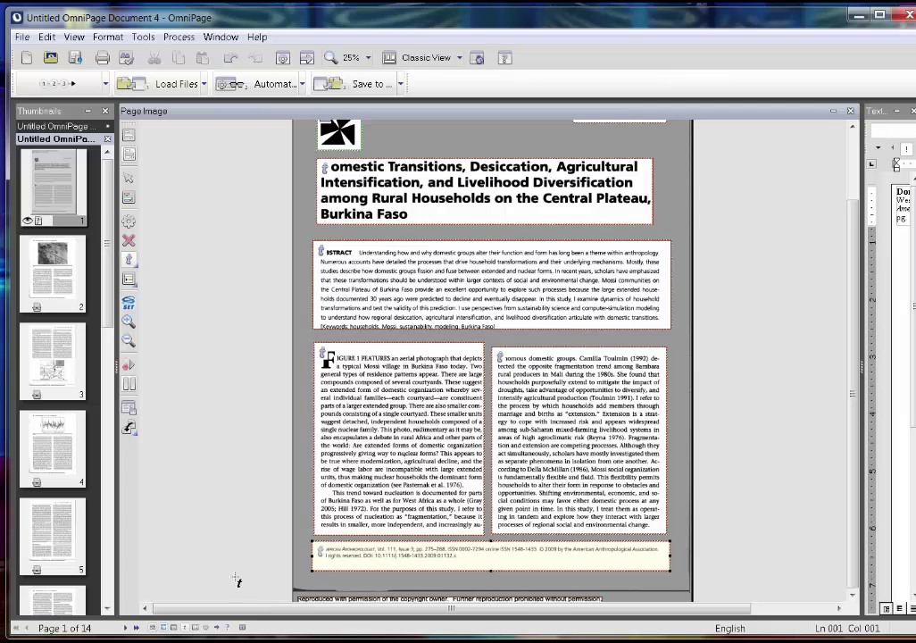
# Delete the zone covering the 'Reproduced with permission' copyright notice.
pyautogui.click(330, 601)
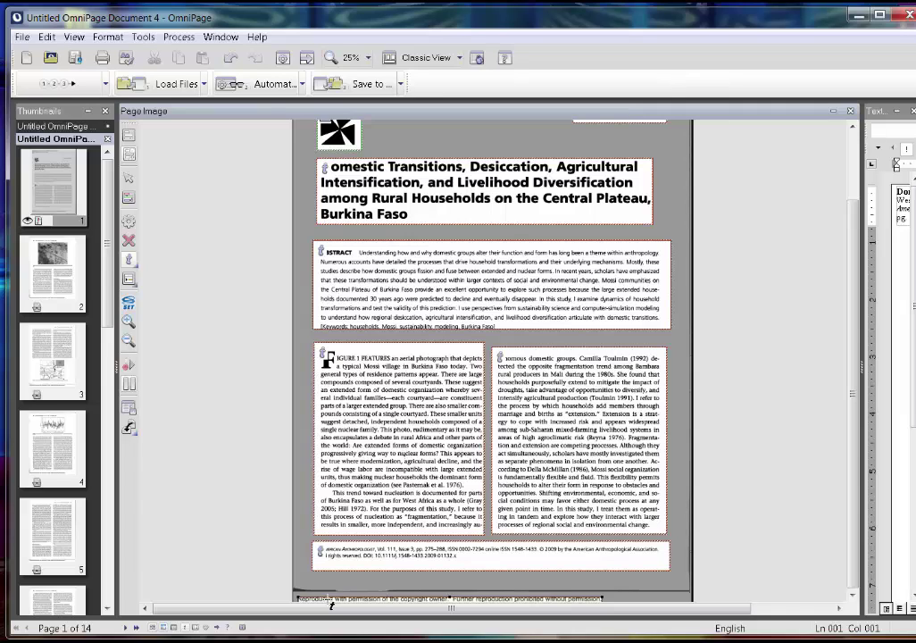
pyautogui.press('Delete')
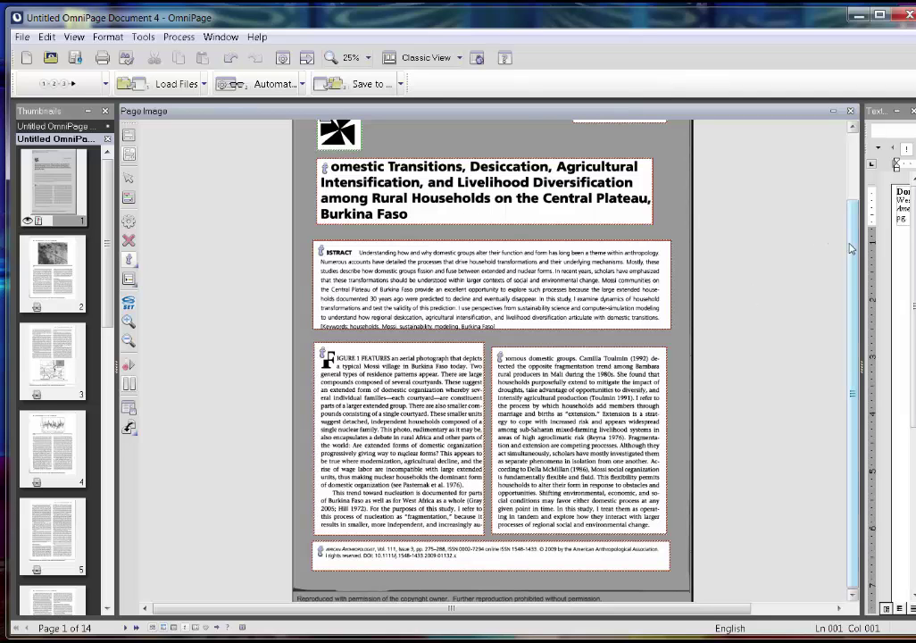
pyautogui.scroll(2, 855, 249)
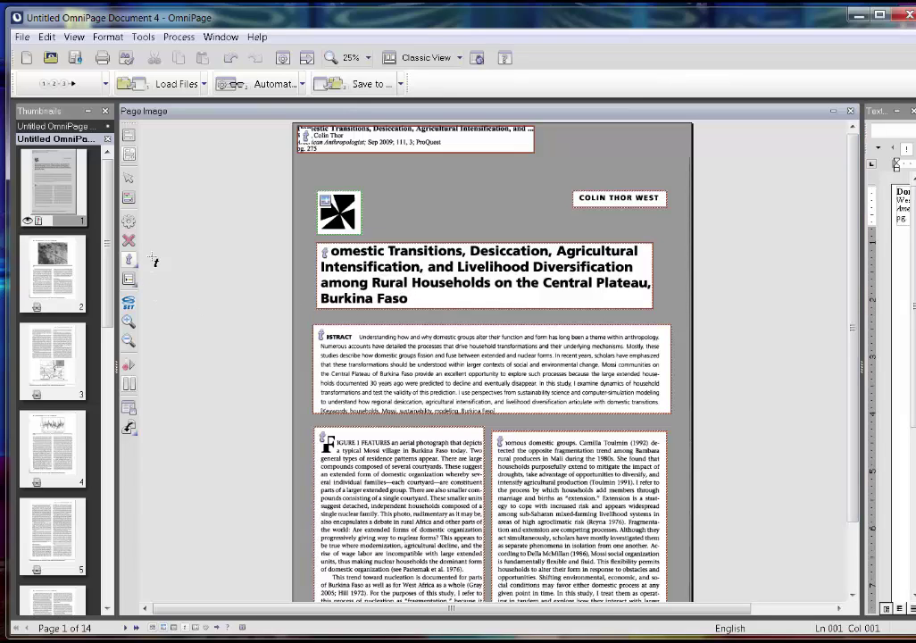
# Order page 1's zones: header, title, author, abstract, left column, right column, footer.
pyautogui.click(129, 200)
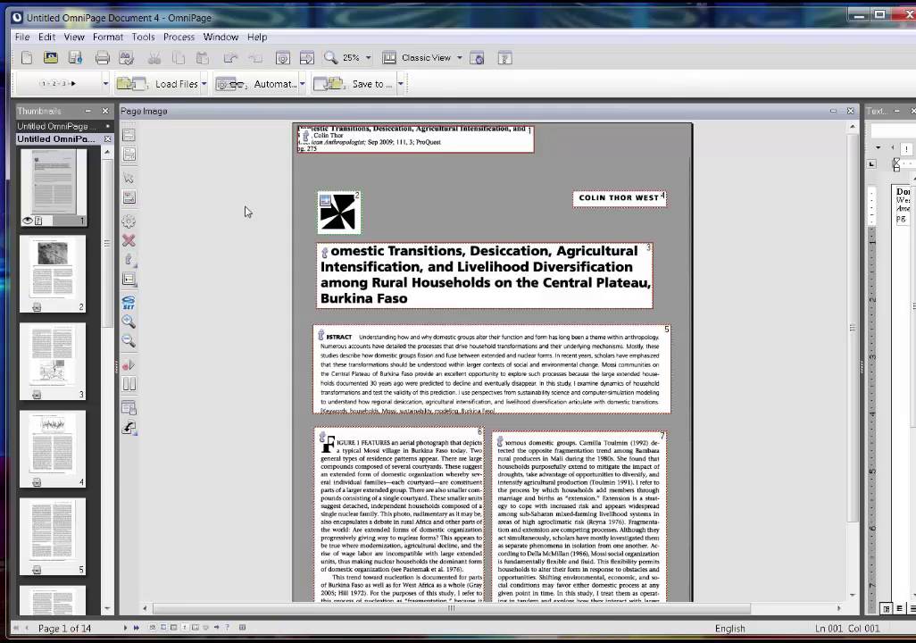
pyautogui.click(400, 147)
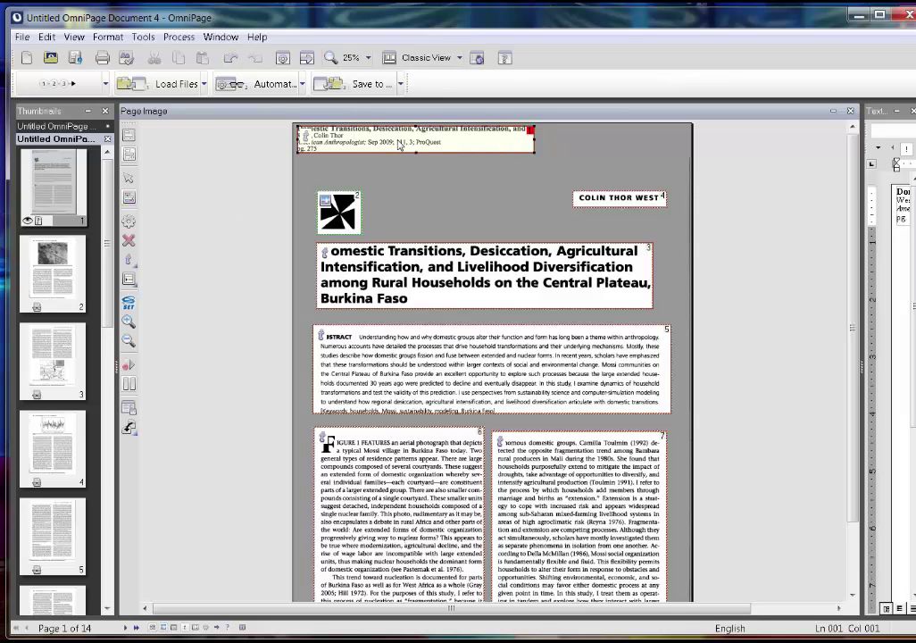
pyautogui.click(461, 254)
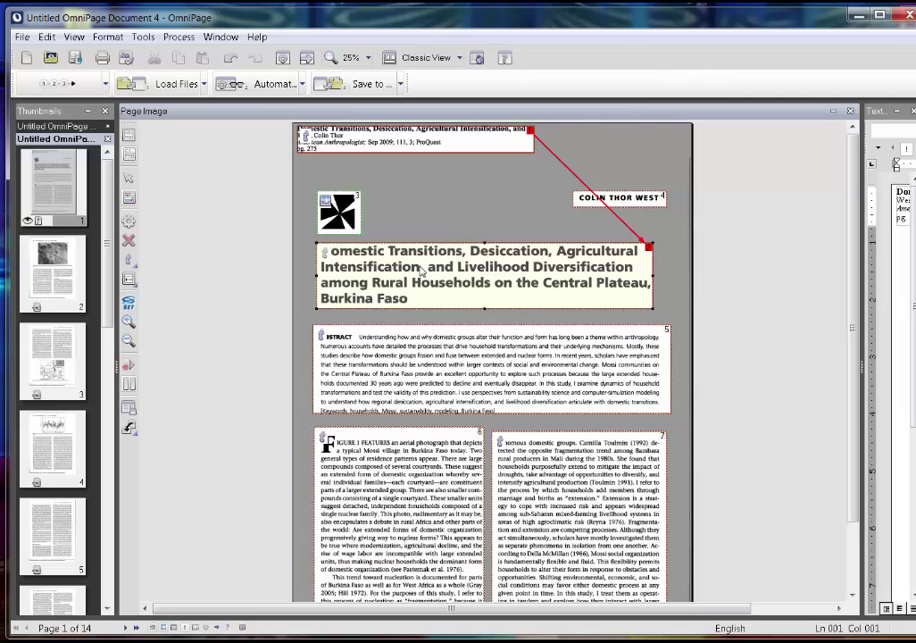
pyautogui.click(651, 205)
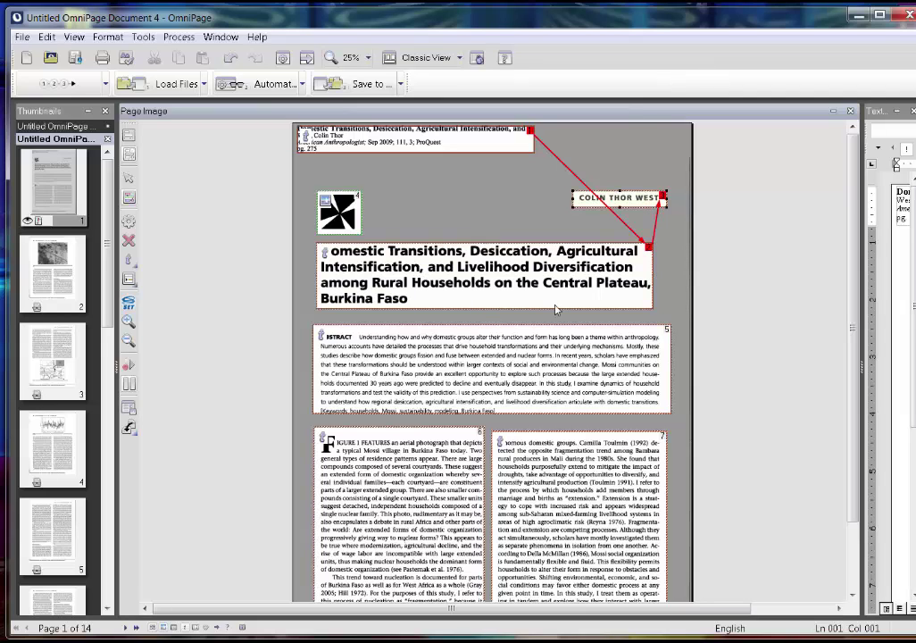
pyautogui.click(491, 371)
pyautogui.click(409, 490)
pyautogui.click(547, 498)
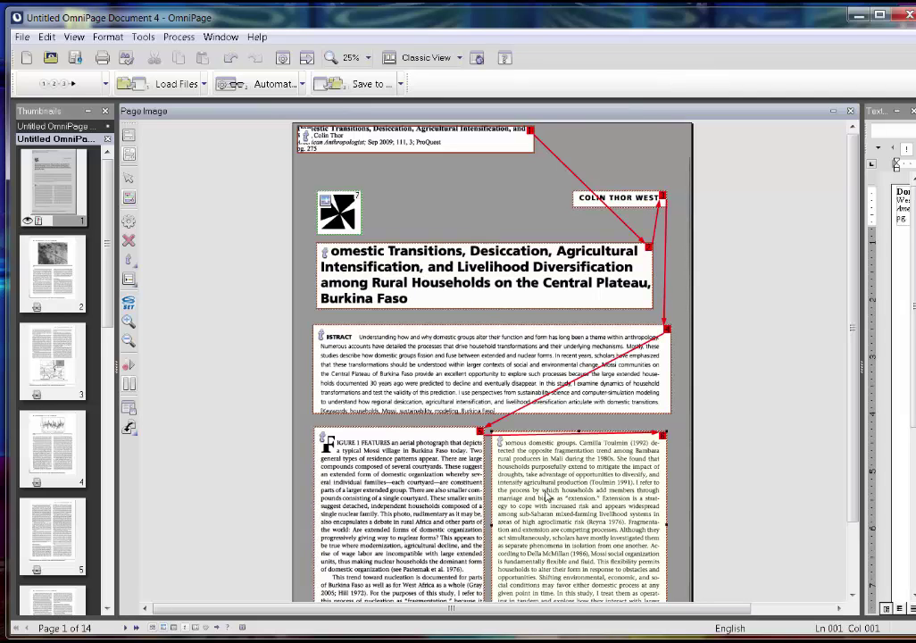
pyautogui.scroll(-2, 300, 441)
pyautogui.click(378, 576)
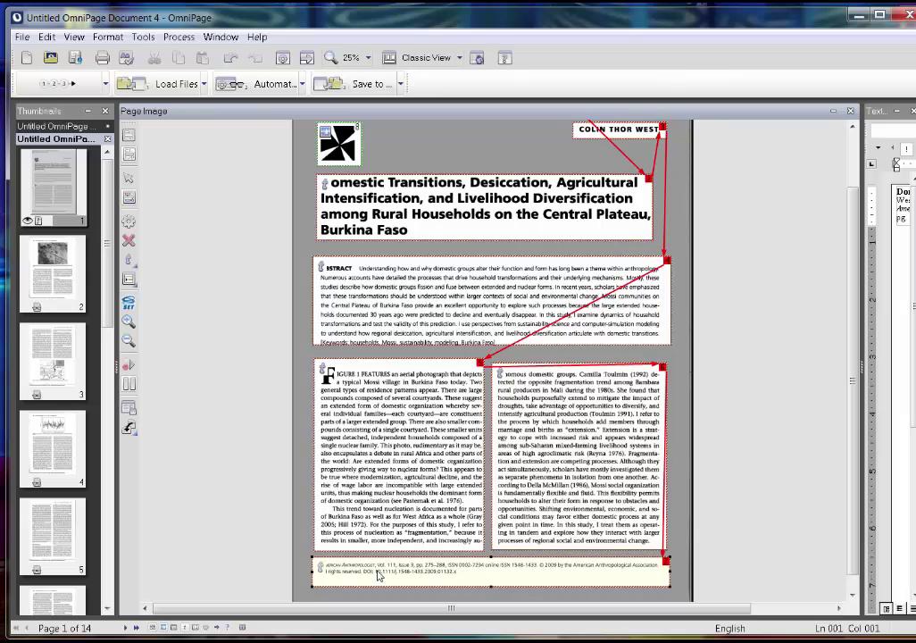
pyautogui.click(264, 87)
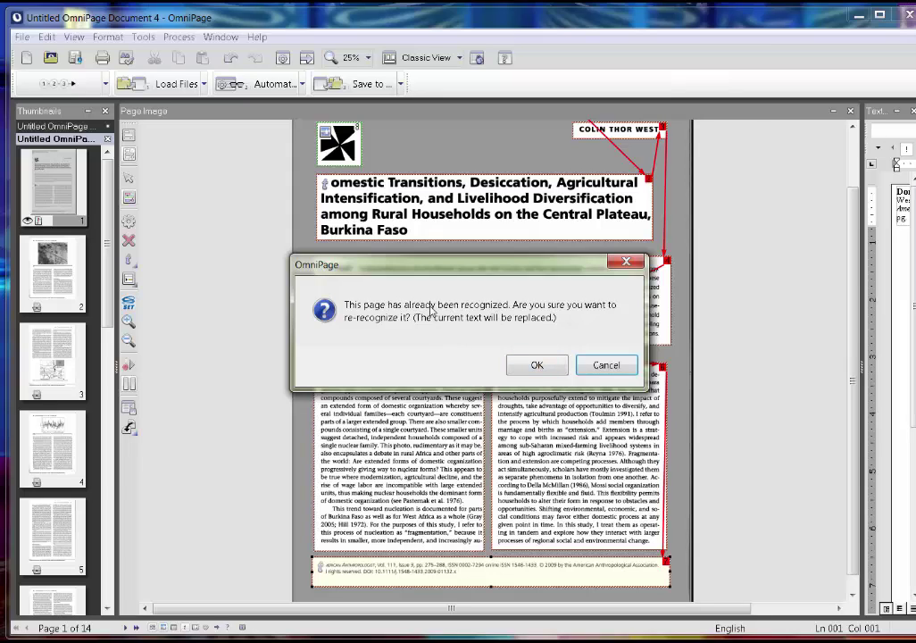
# Confirm replacing page 1's existing text with the re-recognized zone content.
pyautogui.click(537, 367)
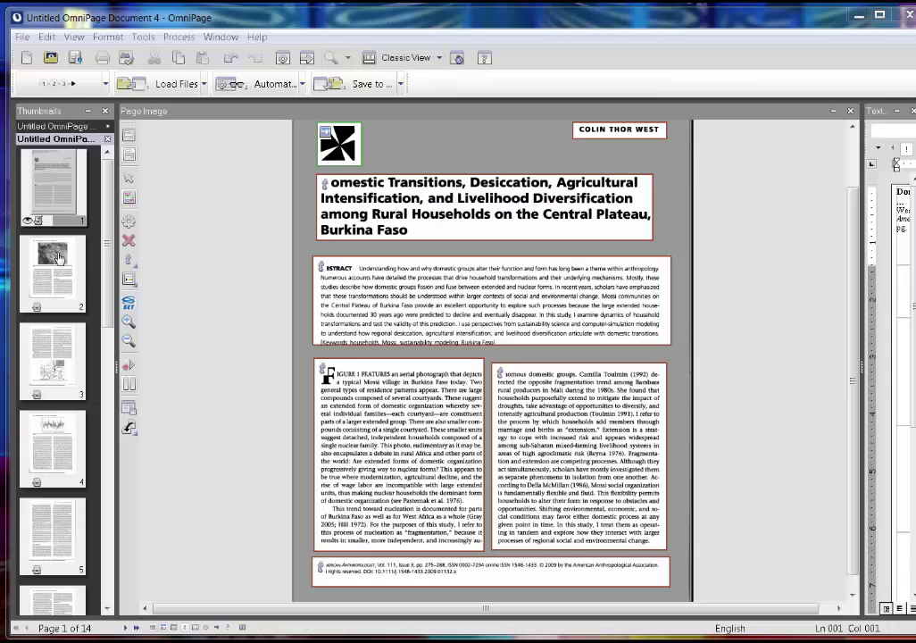
# Step through the thumbnails to page 7 and scroll to its Figure 4 household-size chart.
pyautogui.click(60, 268)
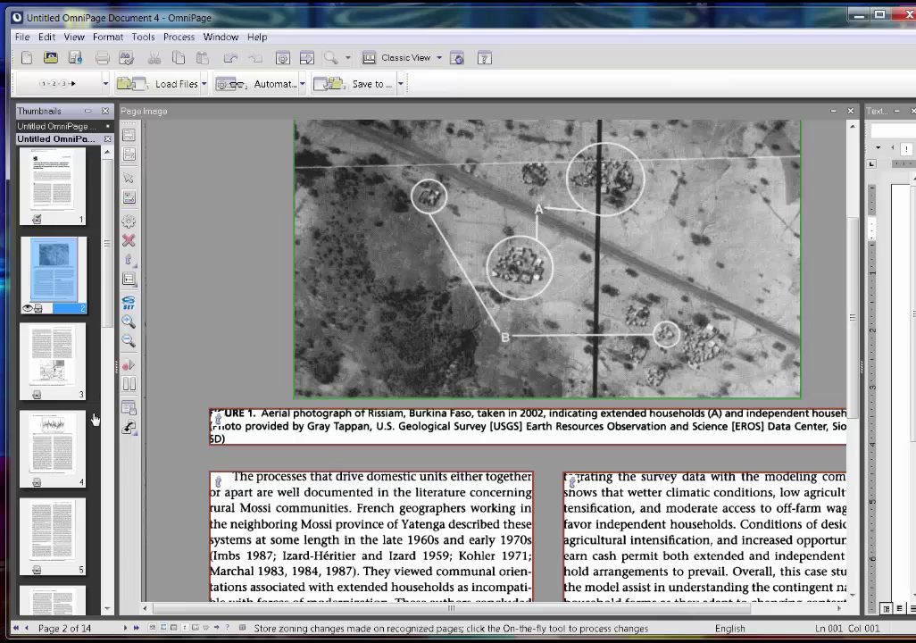
pyautogui.click(63, 362)
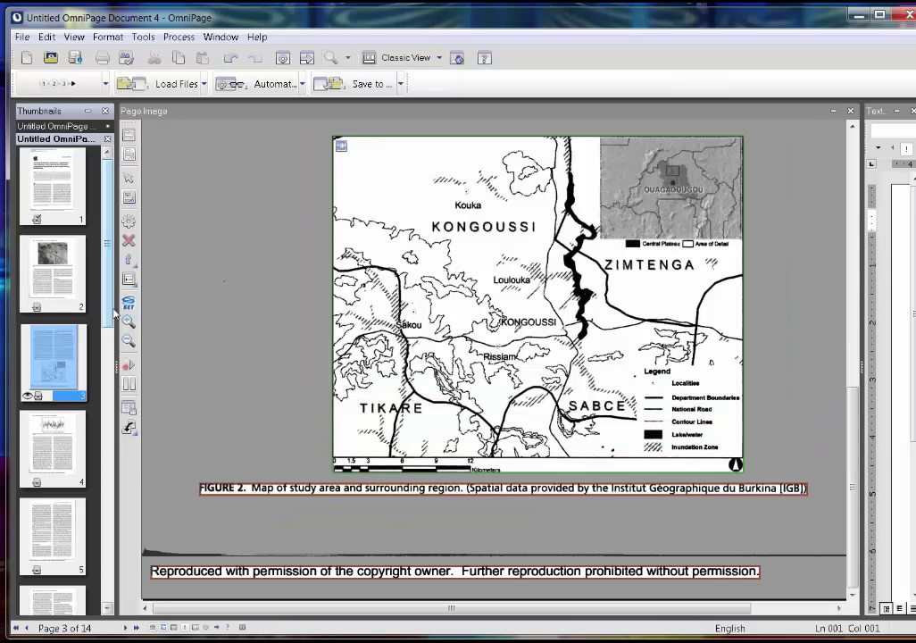
pyautogui.scroll(-3, 90, 327)
pyautogui.click(59, 296)
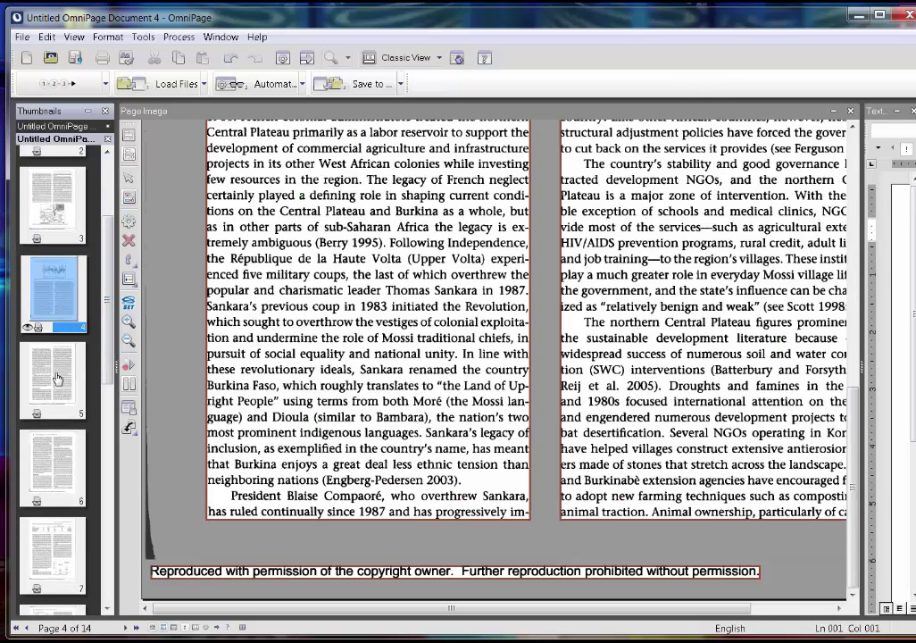
pyautogui.click(55, 393)
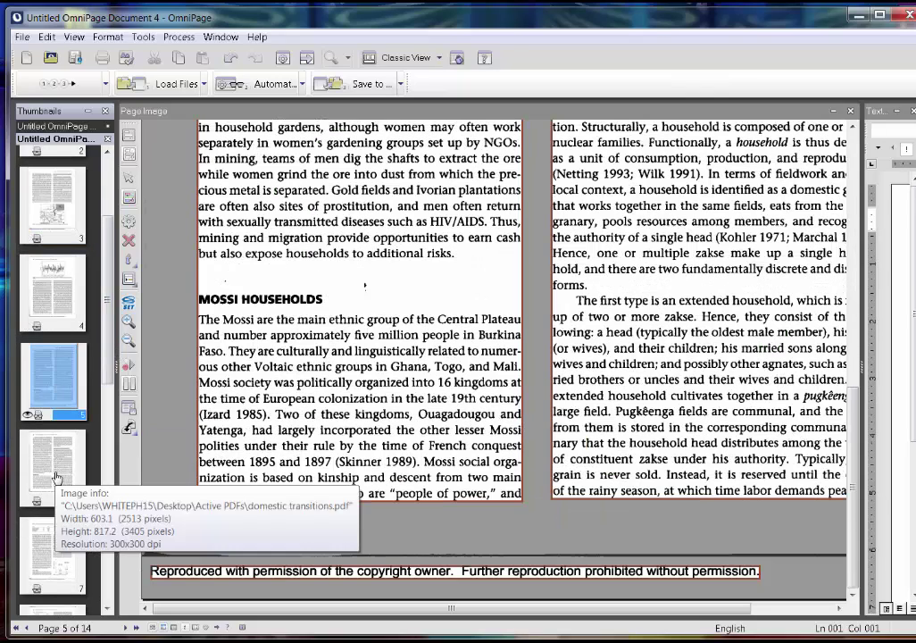
pyautogui.click(55, 478)
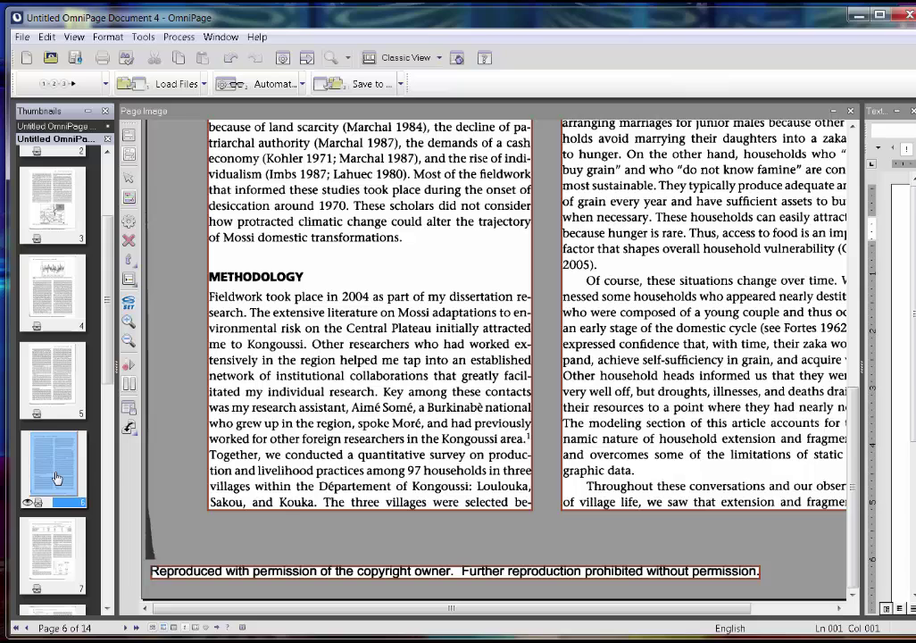
pyautogui.scroll(-2, 110, 404)
pyautogui.scroll(-1, 110, 403)
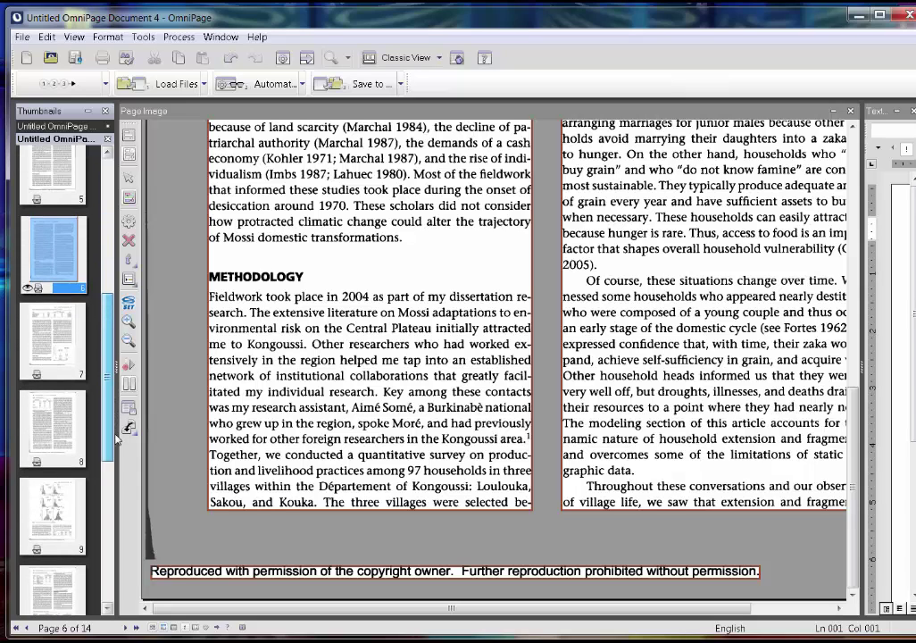
pyautogui.click(76, 366)
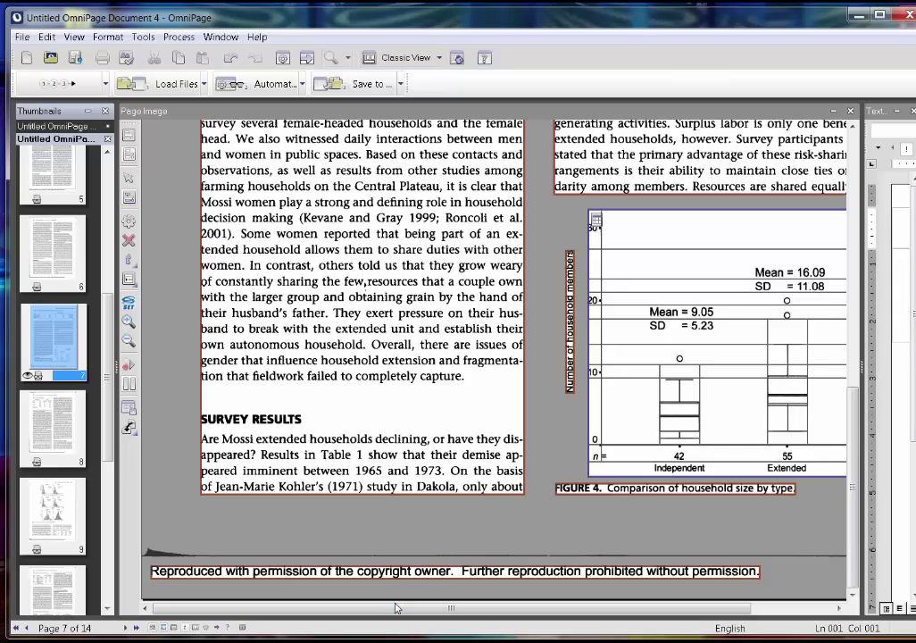
pyautogui.moveTo(394, 613); pyautogui.dragTo(478, 613)
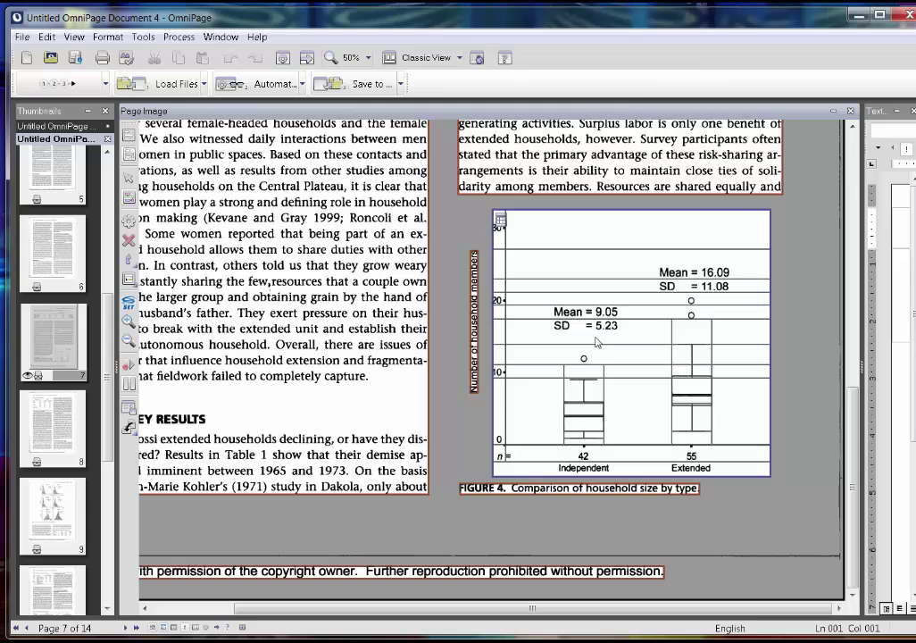
# Delete the chart's y-axis label and table zones and enclose Figure 4 in a graphics zone.
pyautogui.click(474, 370)
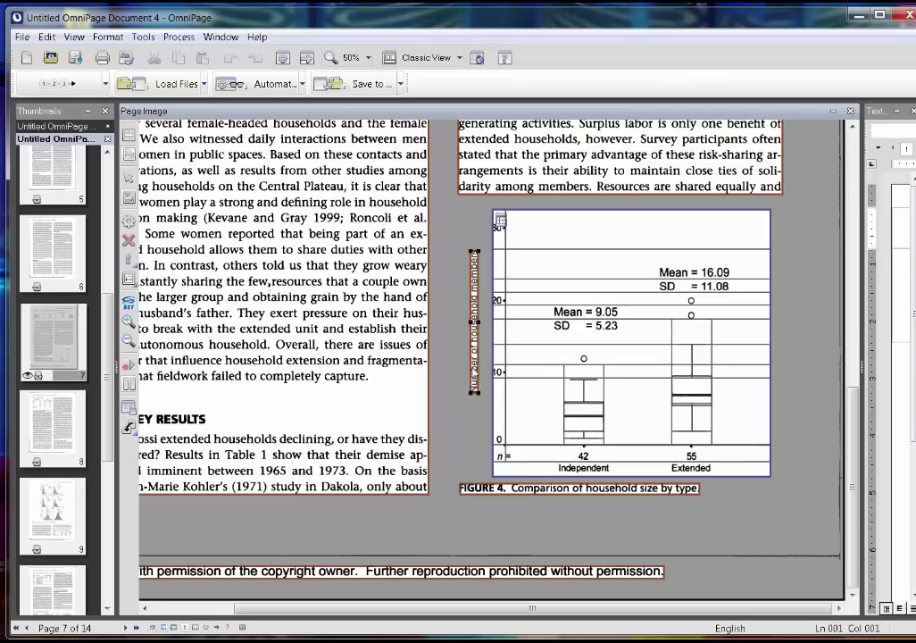
pyautogui.press('Delete')
pyautogui.click(567, 252)
pyautogui.press('Delete')
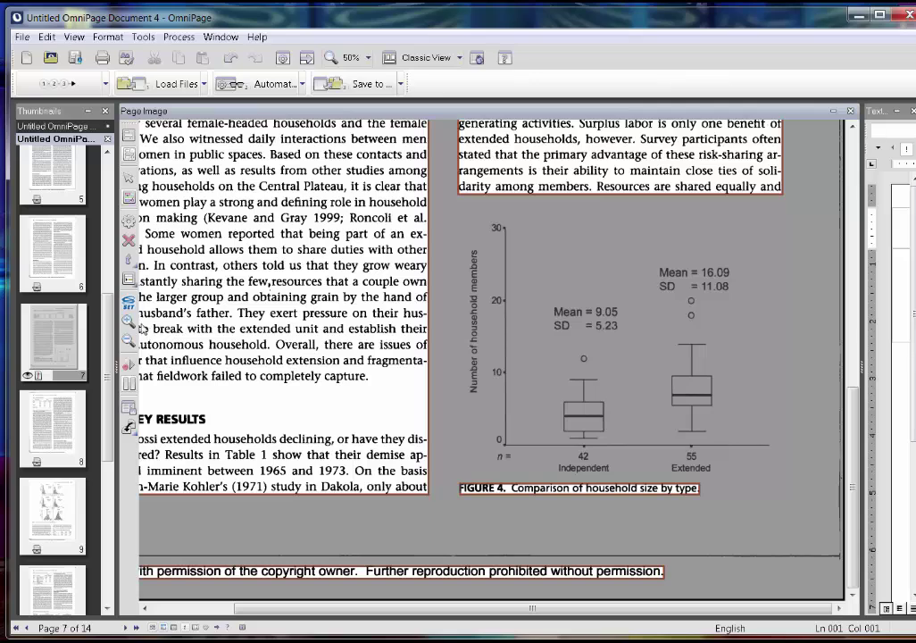
pyautogui.click(136, 269)
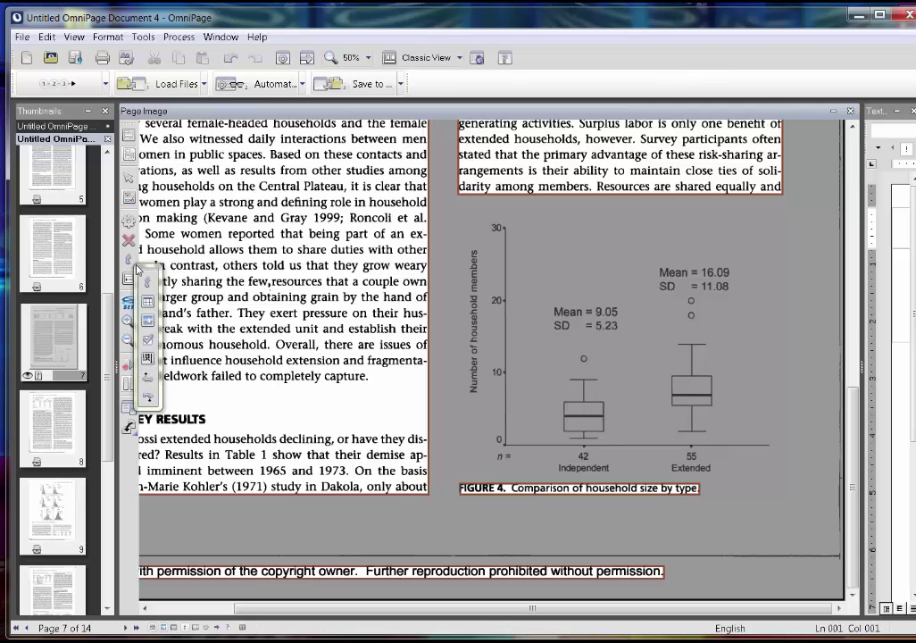
pyautogui.click(148, 358)
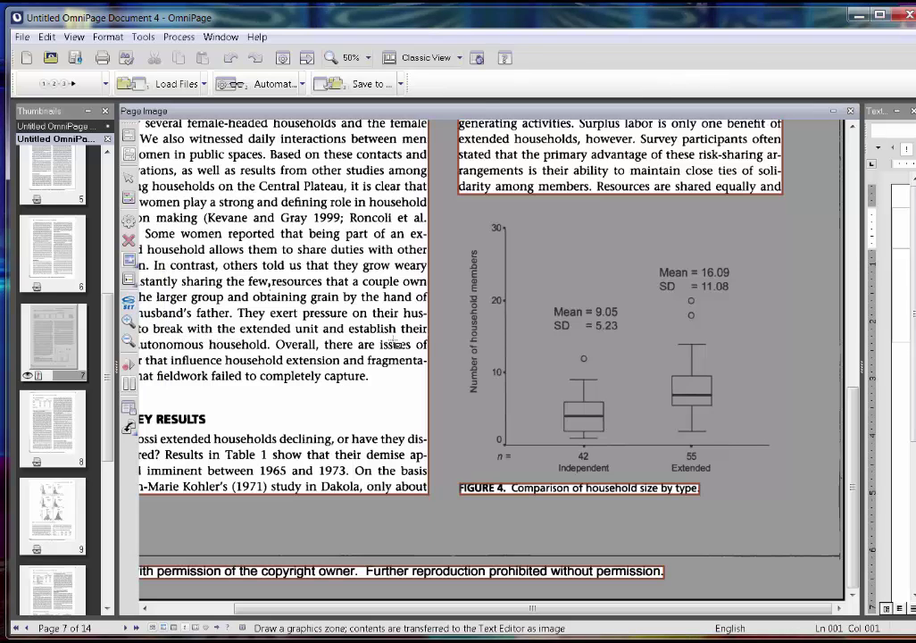
pyautogui.moveTo(458, 217); pyautogui.dragTo(786, 475)
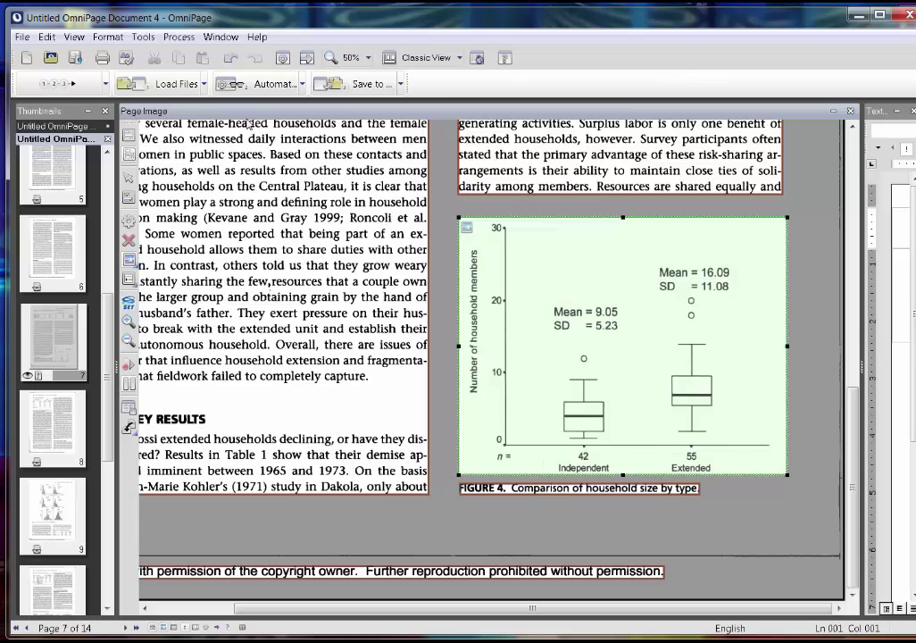
# Re-recognize page 7, confirming replacement of its existing text.
pyautogui.click(268, 82)
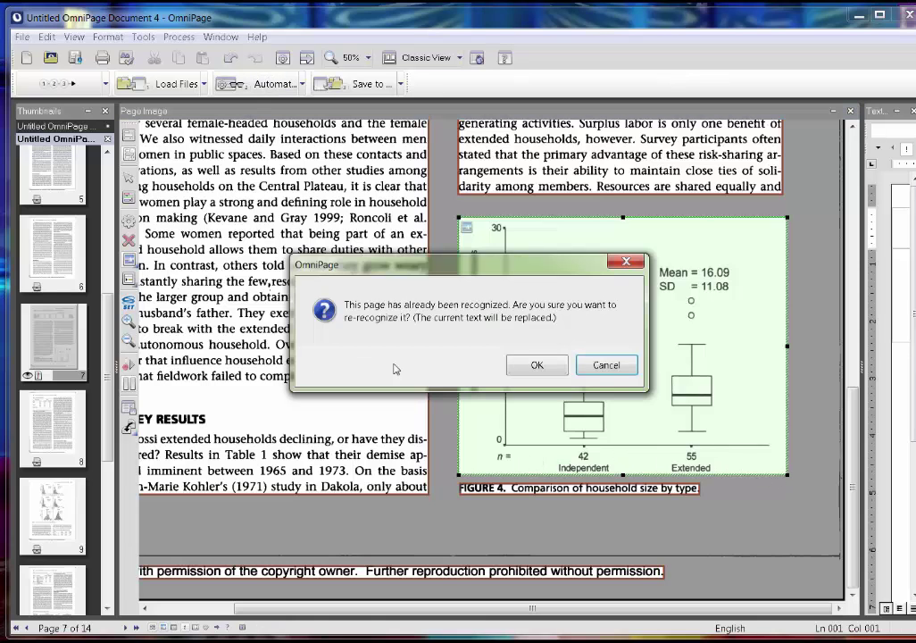
pyautogui.click(537, 365)
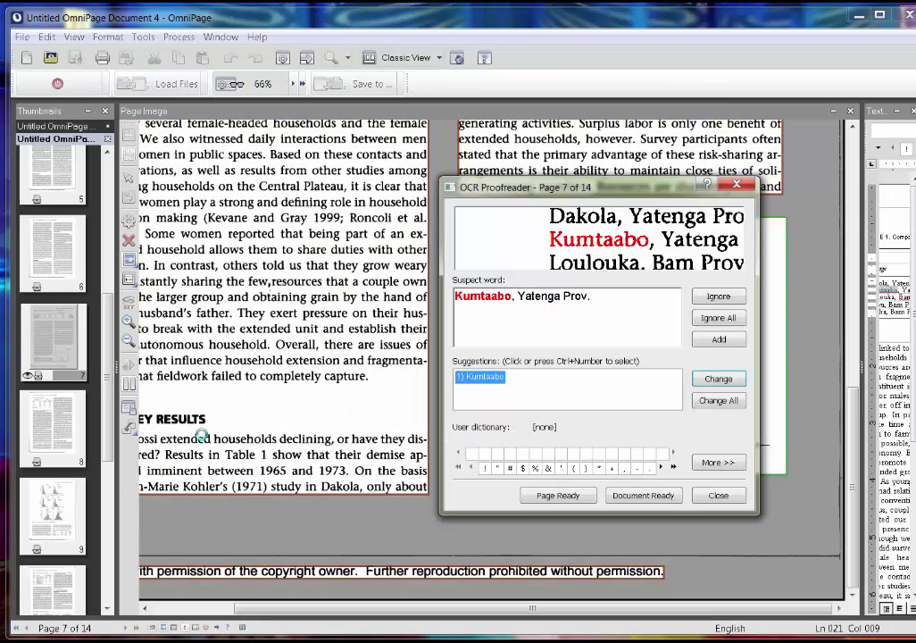
pyautogui.click(56, 436)
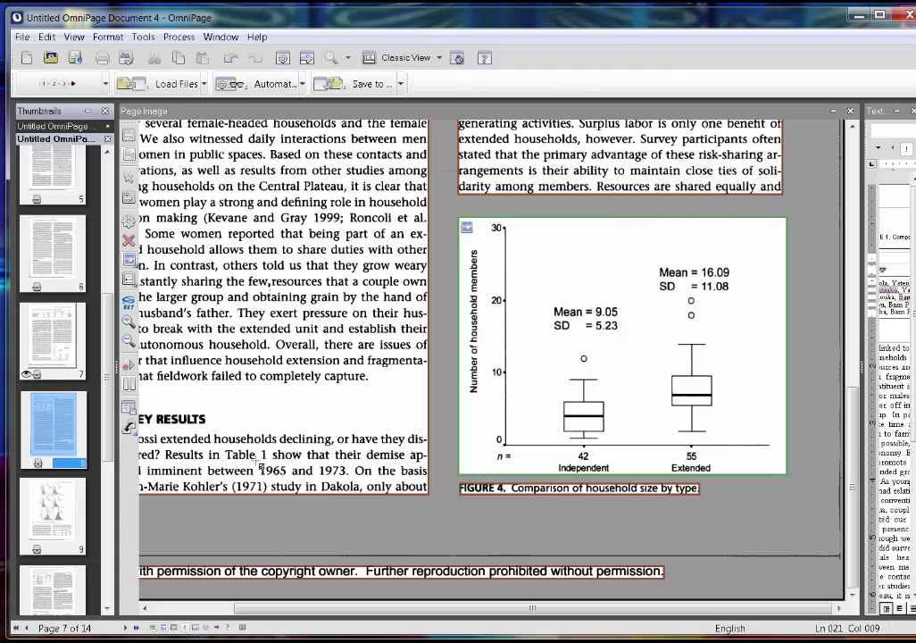
# Show page 8's Table 2, Consumer-Producer Weights, with the recognized-text pane widened beside it.
pyautogui.click(62, 426)
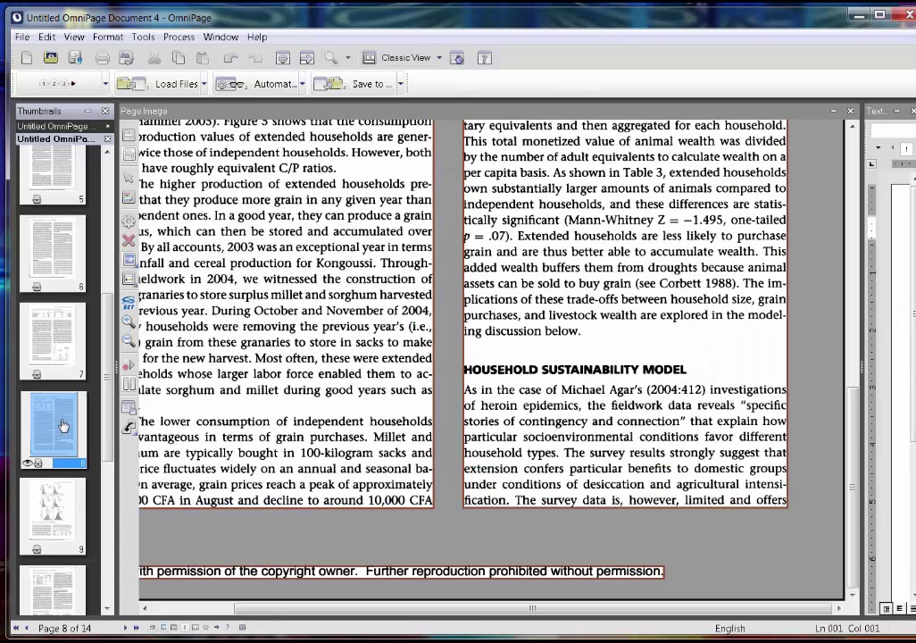
pyautogui.scroll(2, 115, 384)
pyautogui.scroll(-3, 114, 384)
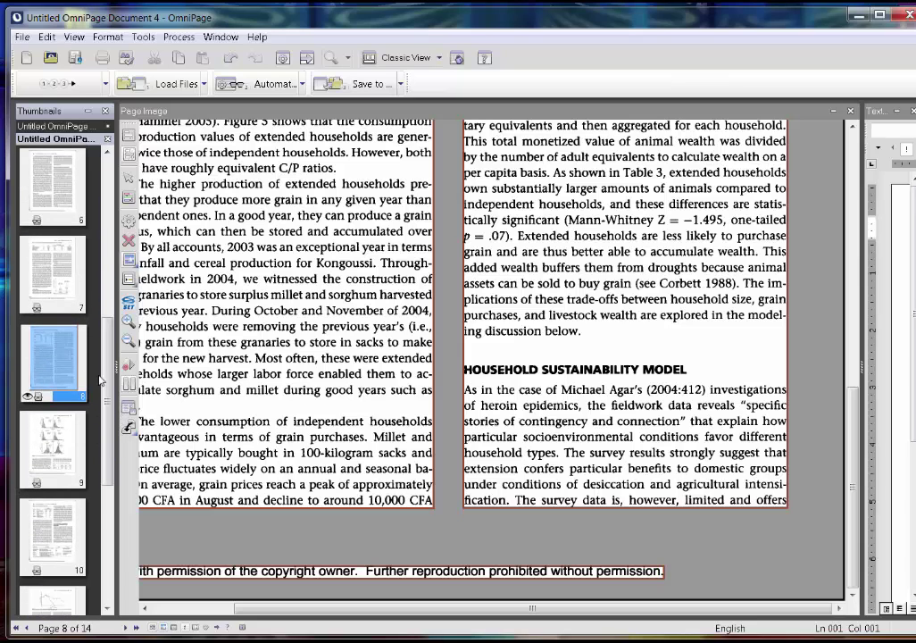
pyautogui.click(58, 450)
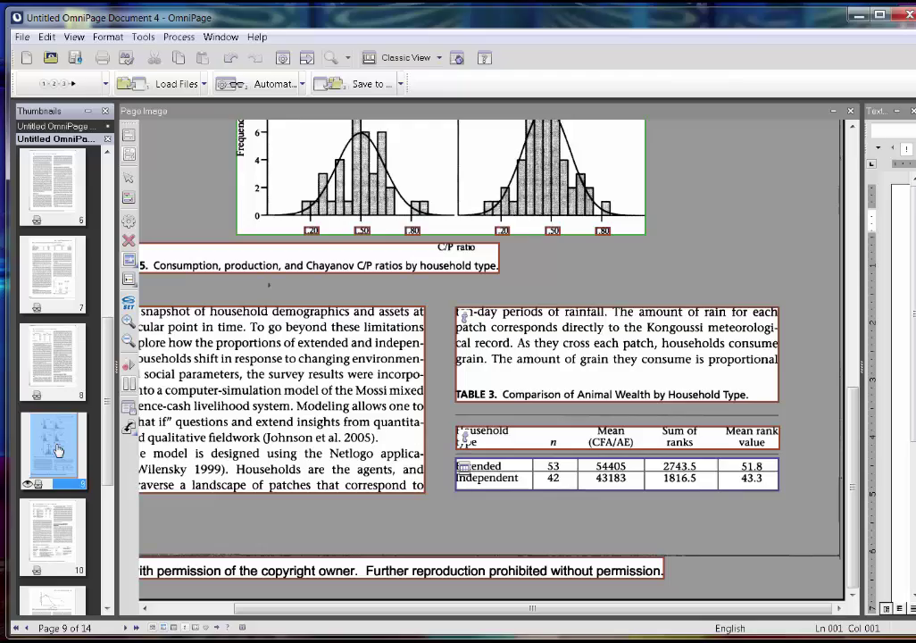
pyautogui.click(63, 353)
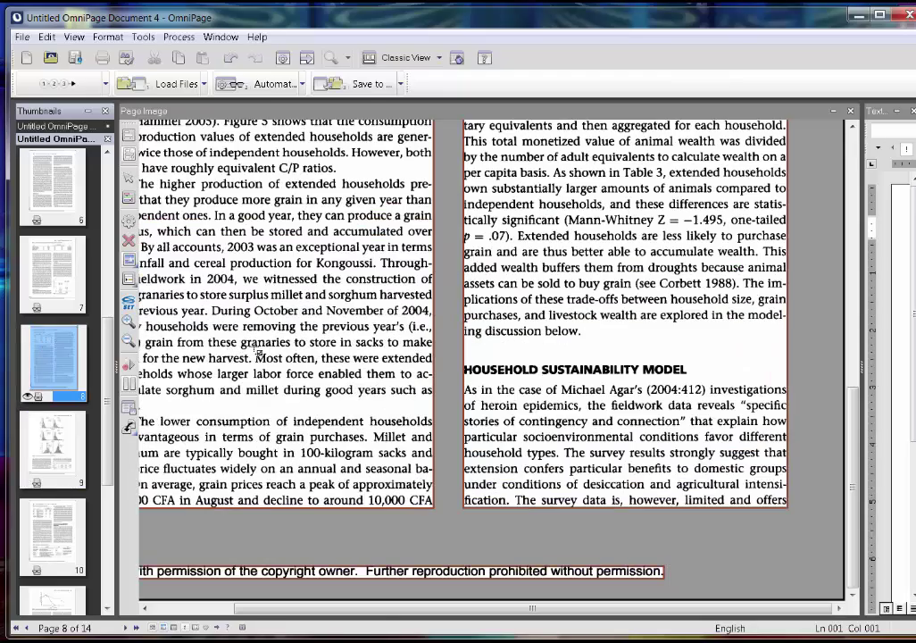
pyautogui.scroll(10, 854, 409)
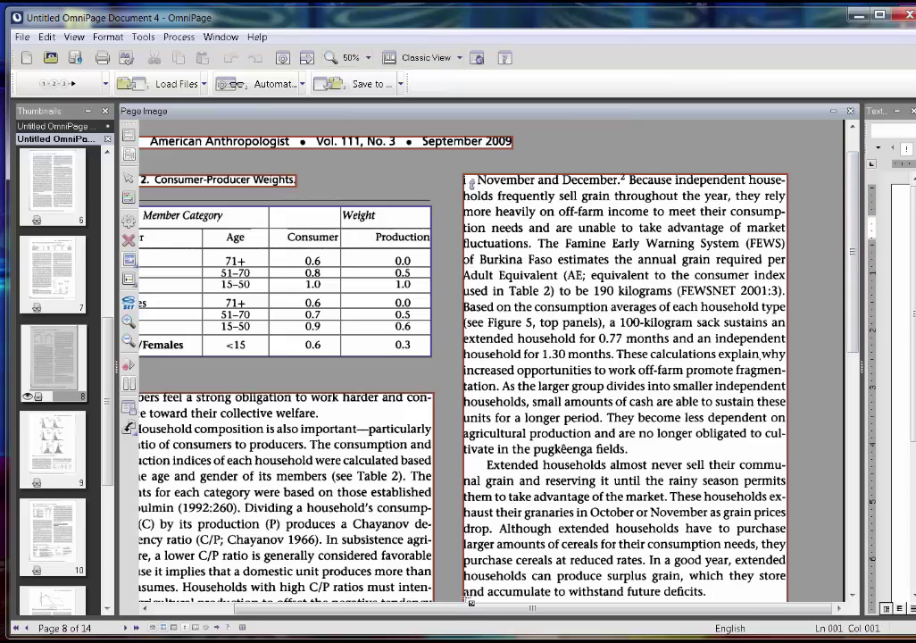
pyautogui.moveTo(467, 609); pyautogui.dragTo(385, 618)
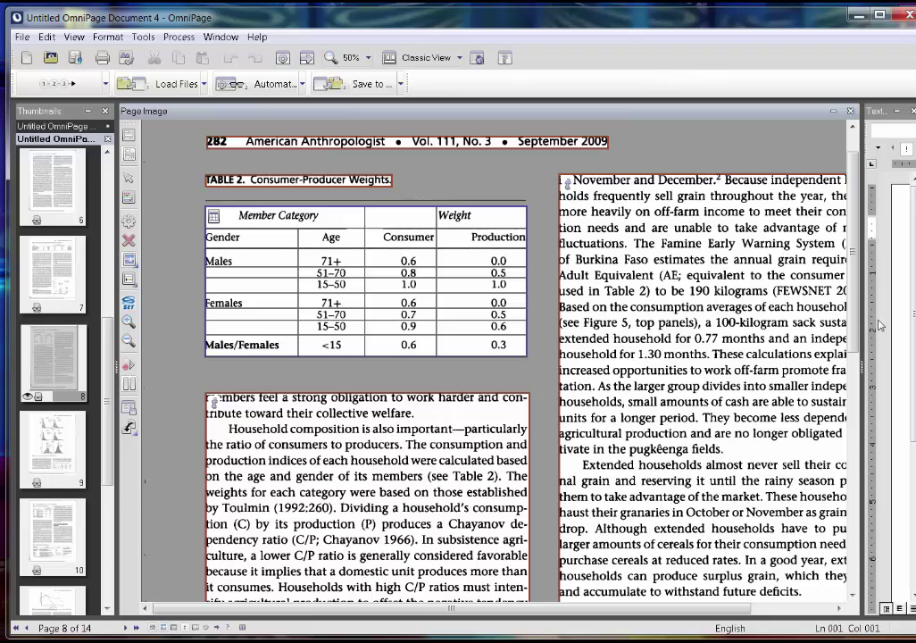
pyautogui.moveTo(859, 366); pyautogui.dragTo(577, 367)
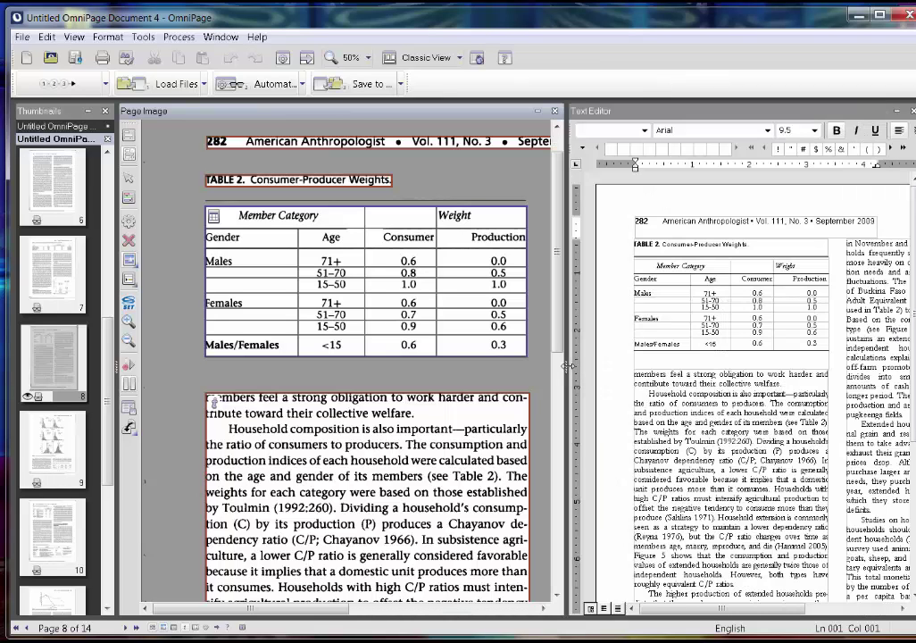
# Widen the recognized-text view and check the Table 2 Gender and Production header cells.
pyautogui.moveTo(491, 367); pyautogui.dragTo(439, 366)
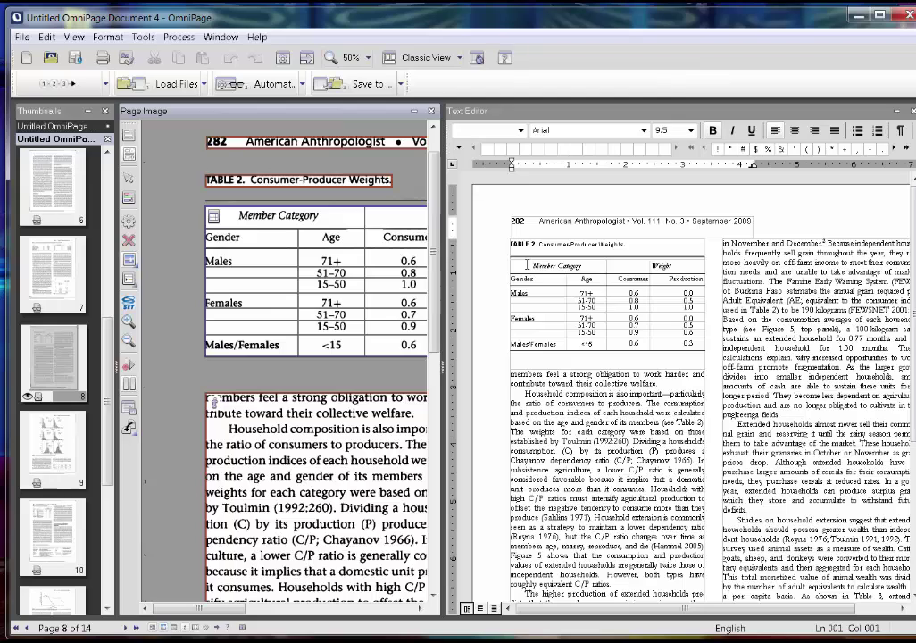
pyautogui.click(527, 279)
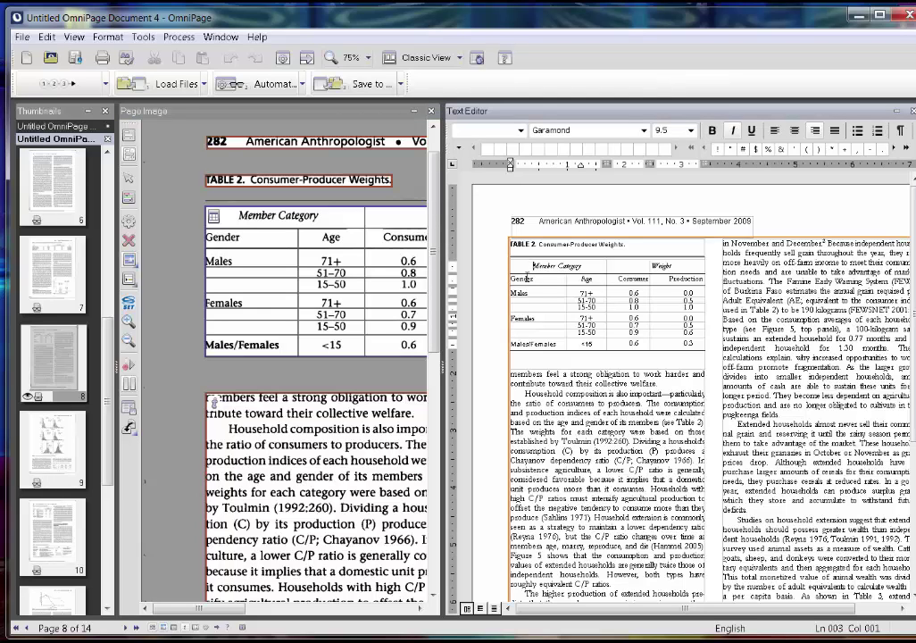
pyautogui.click(527, 279)
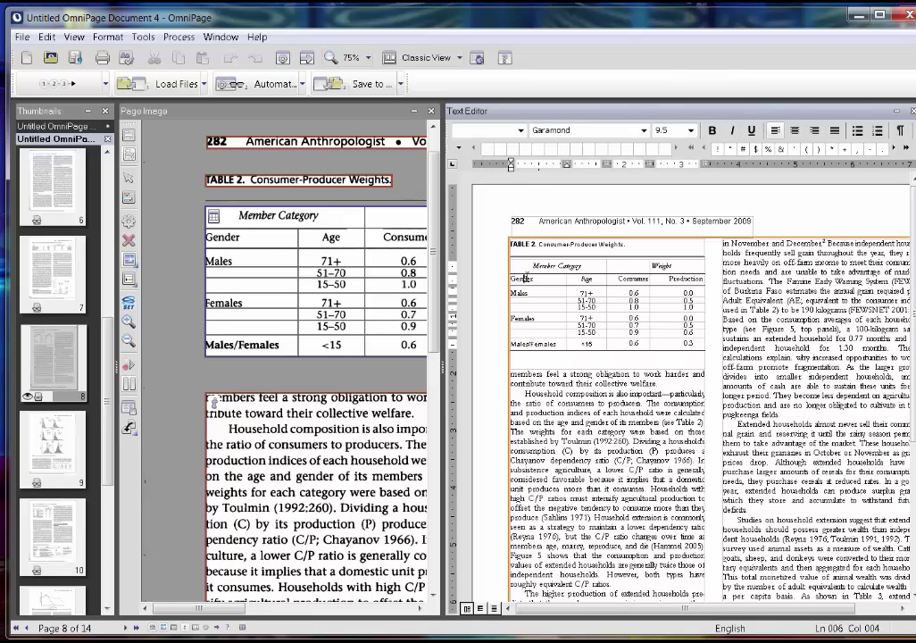
pyautogui.click(675, 278)
# Proofread the Table 2 rows (0.6, 51-70, 1.0, Females 71+, 0.7) and the following paragraph line.
pyautogui.click(631, 292)
pyautogui.click(582, 301)
pyautogui.click(630, 307)
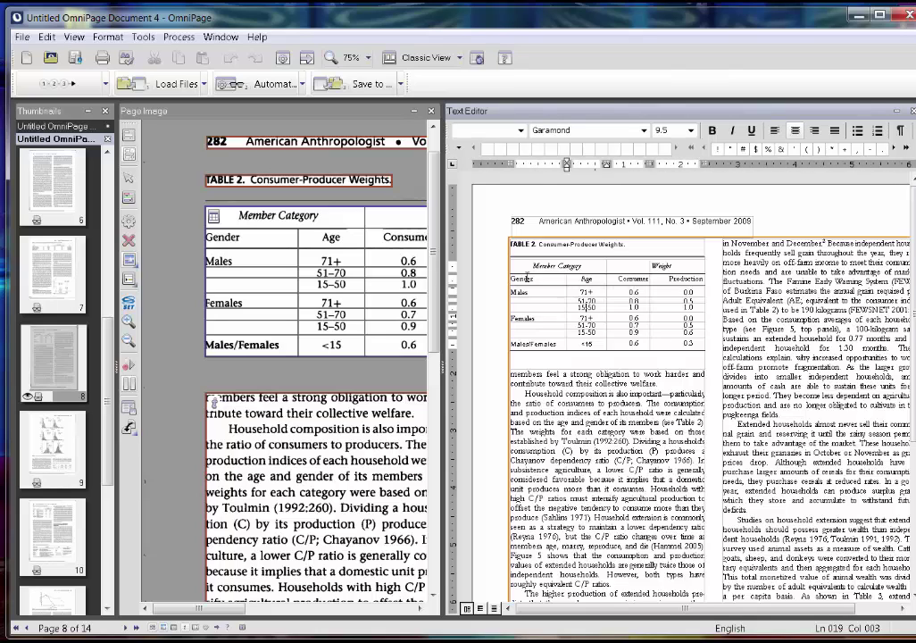
pyautogui.click(583, 317)
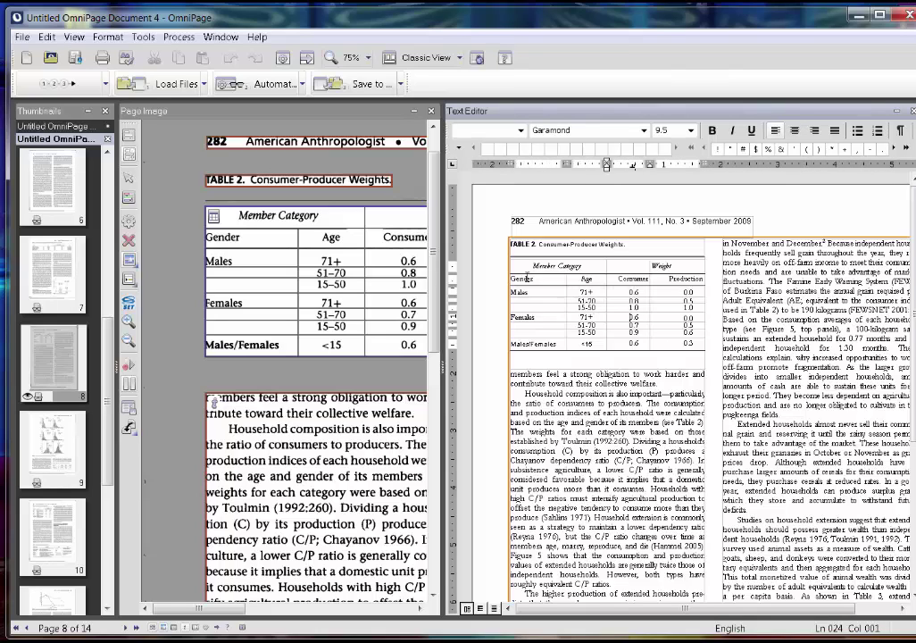
pyautogui.click(581, 326)
pyautogui.press('Tab')
pyautogui.press('Tab')
pyautogui.press('Tab')
pyautogui.press('Tab')
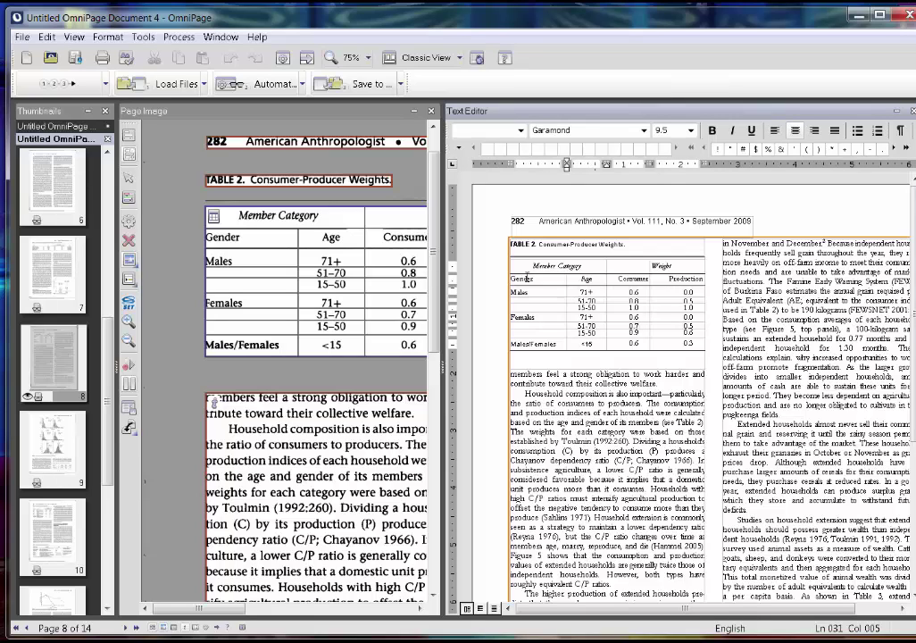
pyautogui.press('Tab')
pyautogui.press('Tab')
pyautogui.press('Tab')
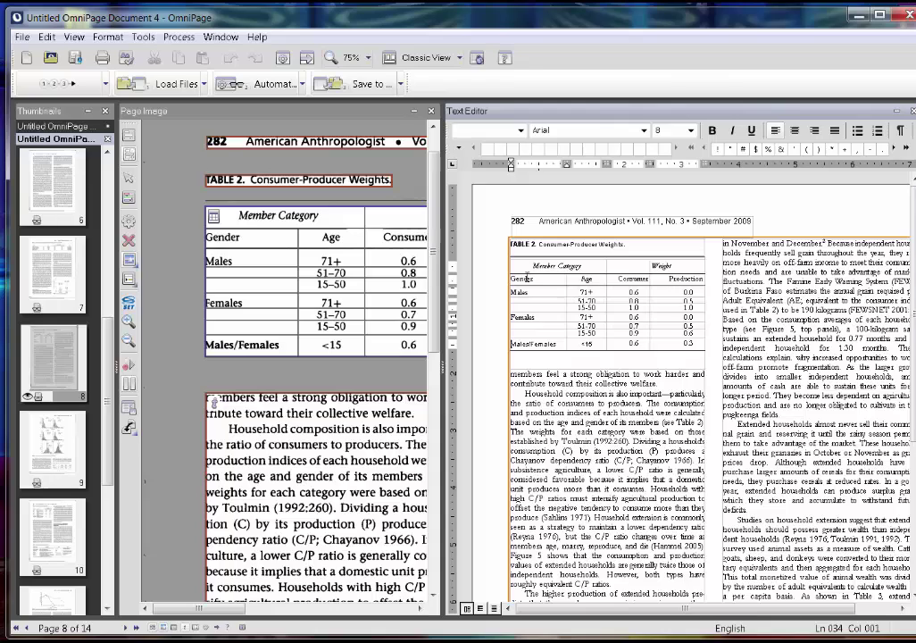
pyautogui.press('Down')
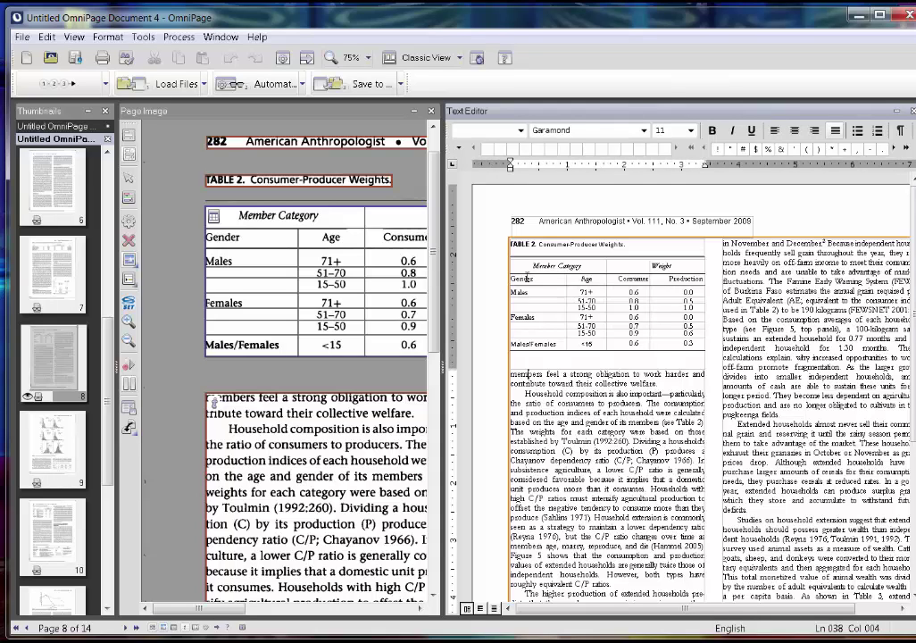
pyautogui.press('Right')
pyautogui.press('Right')
pyautogui.press('Right')
pyautogui.press('Right')
pyautogui.press('Right')
pyautogui.press('Right')
pyautogui.press('Right')
pyautogui.press('Right')
pyautogui.press('Right')
pyautogui.press('Right')
pyautogui.press('Right')
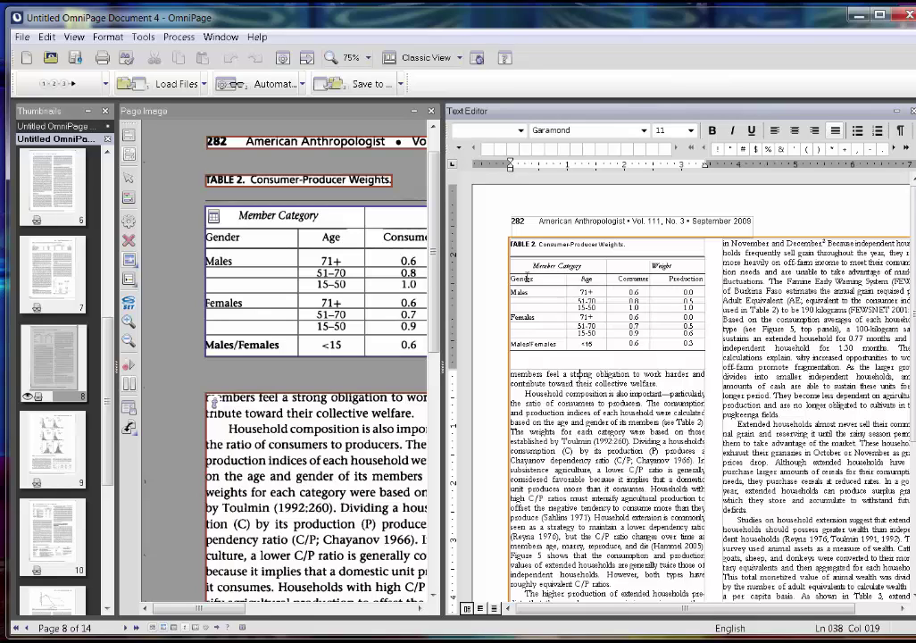